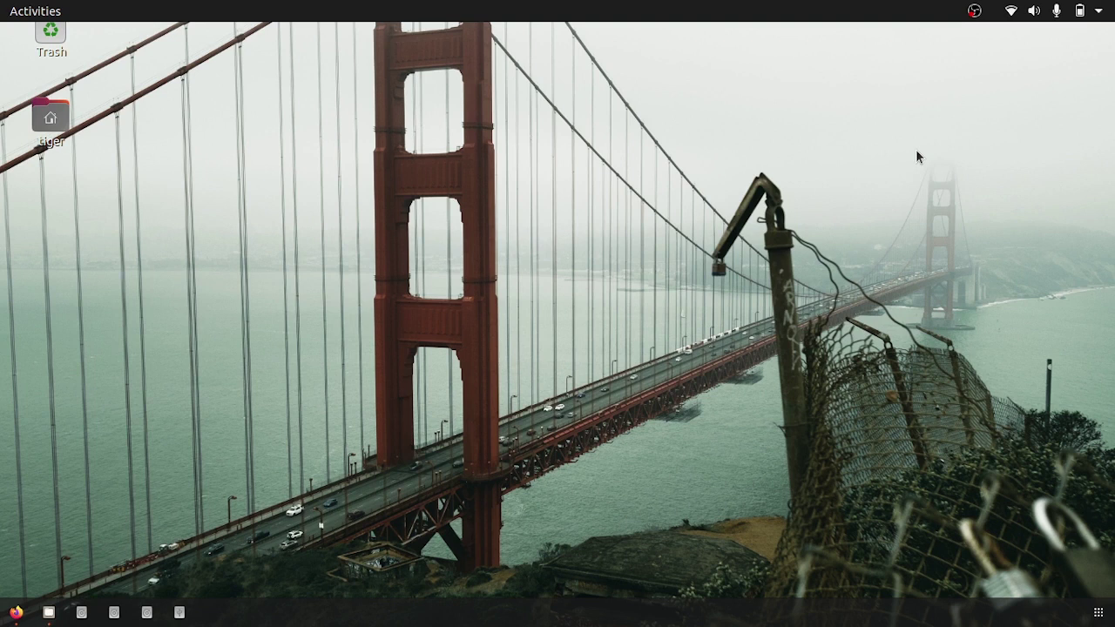
Step: In Firefox, examine the balenaEtcher page's download options for Windows, macOS and 64-bit and 32-bit Linux
{"action": "left_click", "coordinate": [16, 612]}
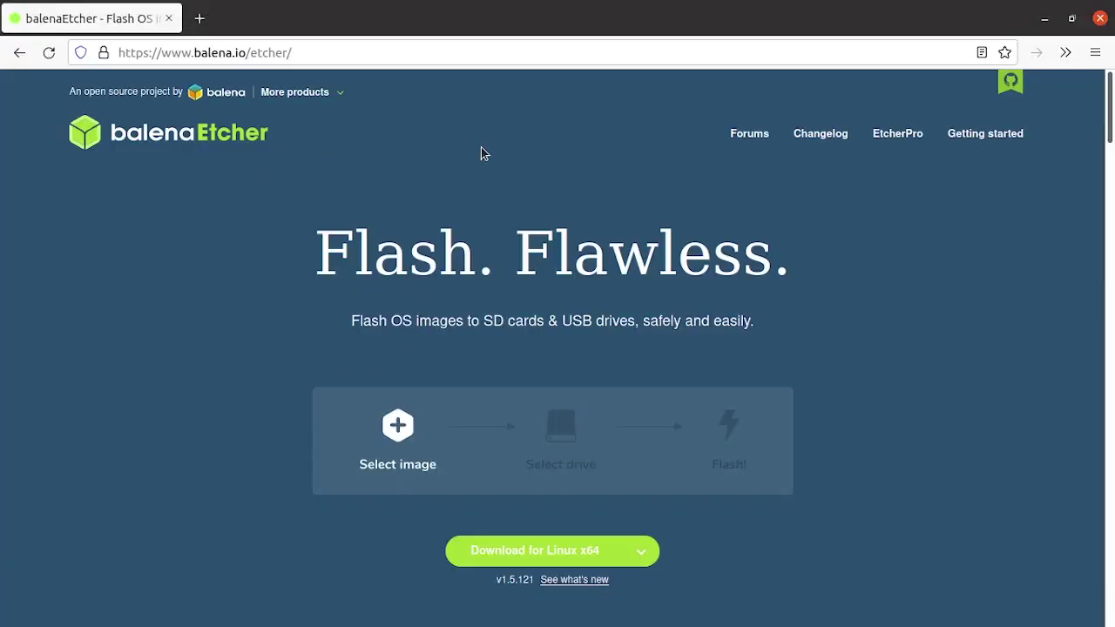
{"action": "scroll", "coordinate": [881, 256], "scroll_direction": "down", "scroll_amount": 3}
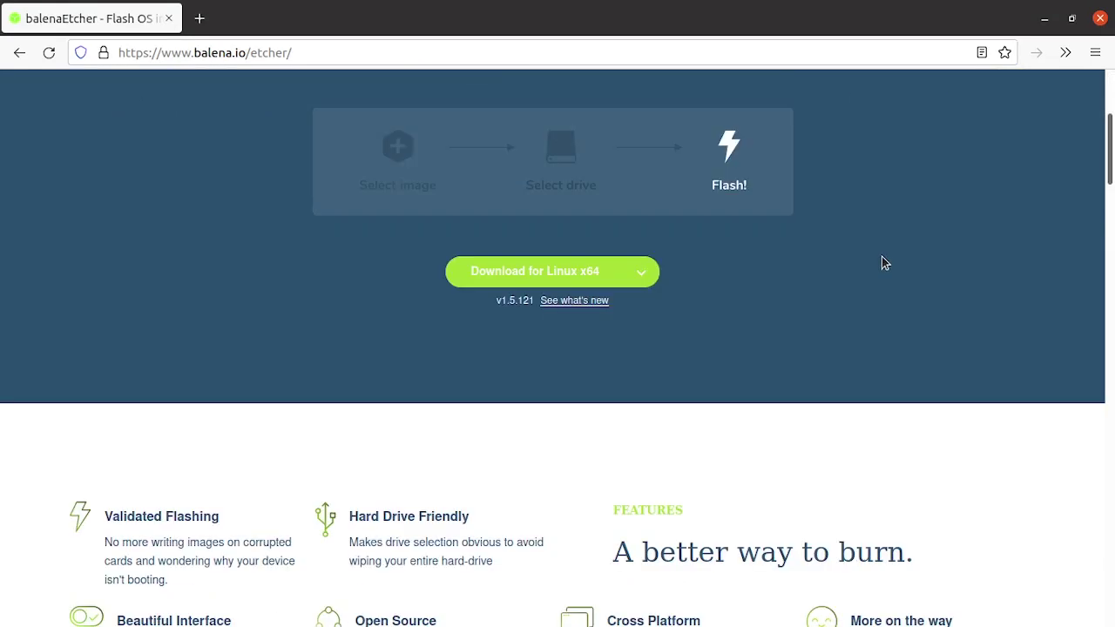
{"action": "left_click", "coordinate": [649, 269]}
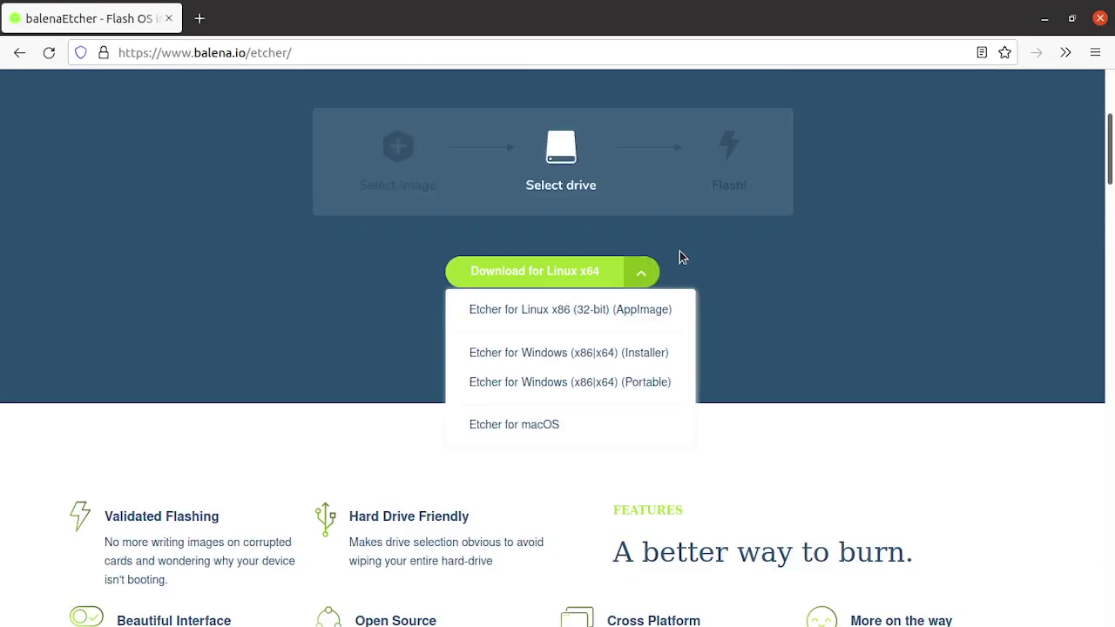
{"action": "left_click", "coordinate": [790, 258]}
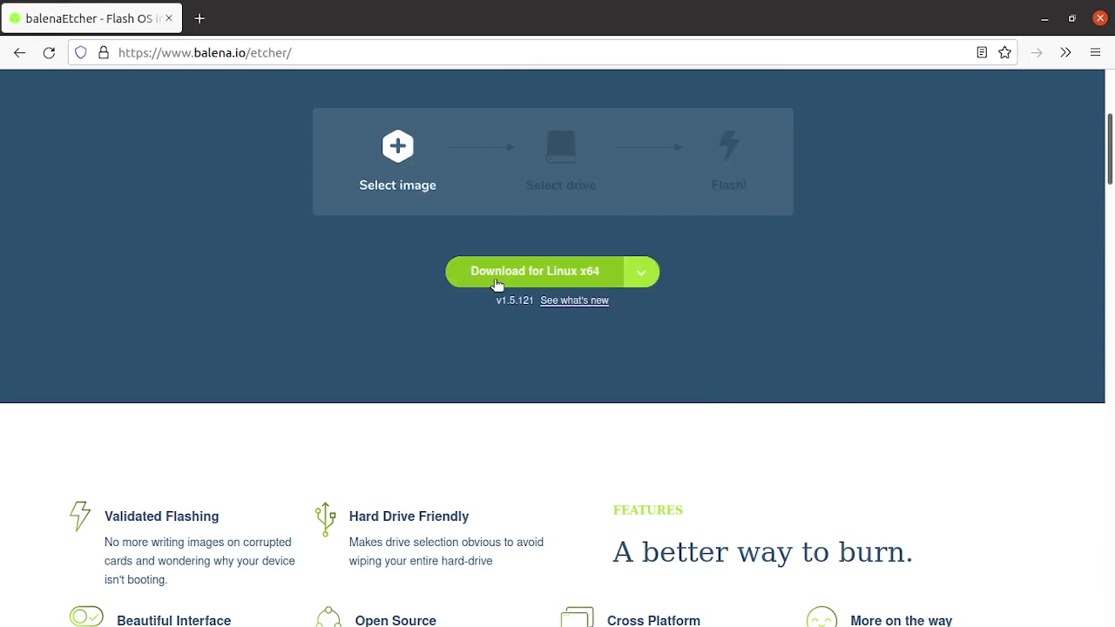
{"action": "scroll", "coordinate": [890, 308], "scroll_direction": "down", "scroll_amount": 10}
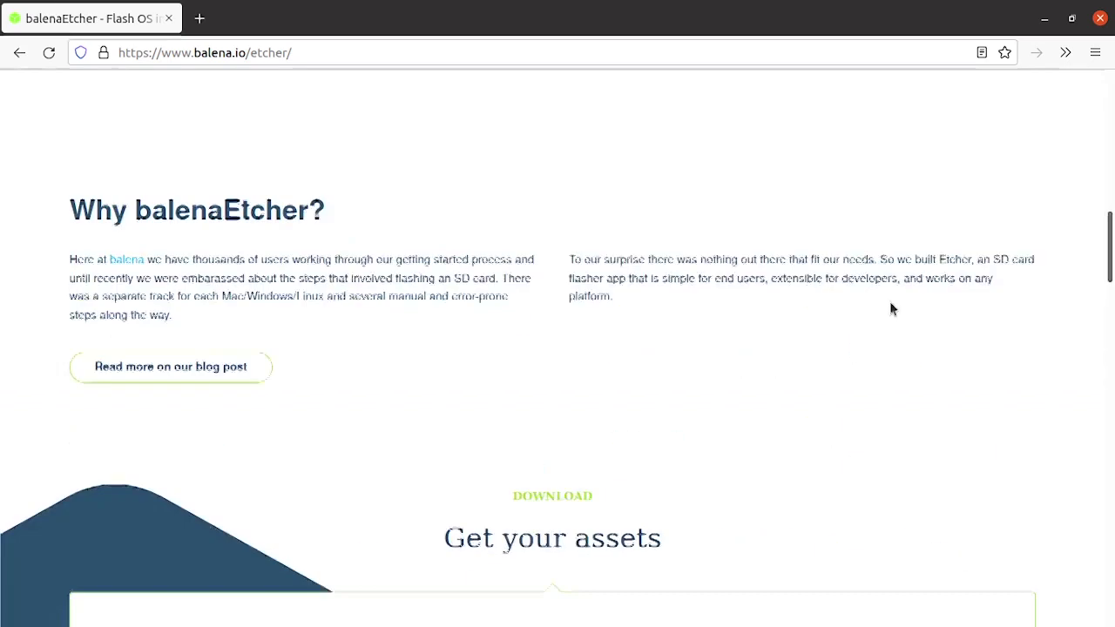
{"action": "scroll", "coordinate": [890, 305], "scroll_direction": "down", "scroll_amount": 6}
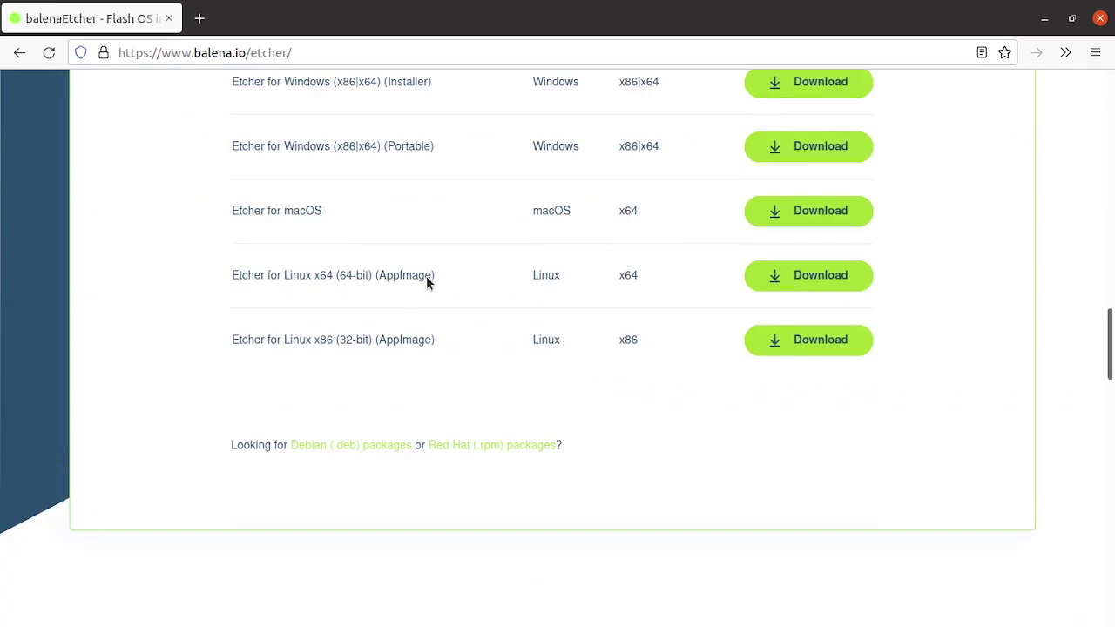
{"action": "left_click_drag", "start_coordinate": [427, 282], "coordinate": [215, 287]}
{"action": "left_click_drag", "start_coordinate": [437, 345], "coordinate": [222, 345]}
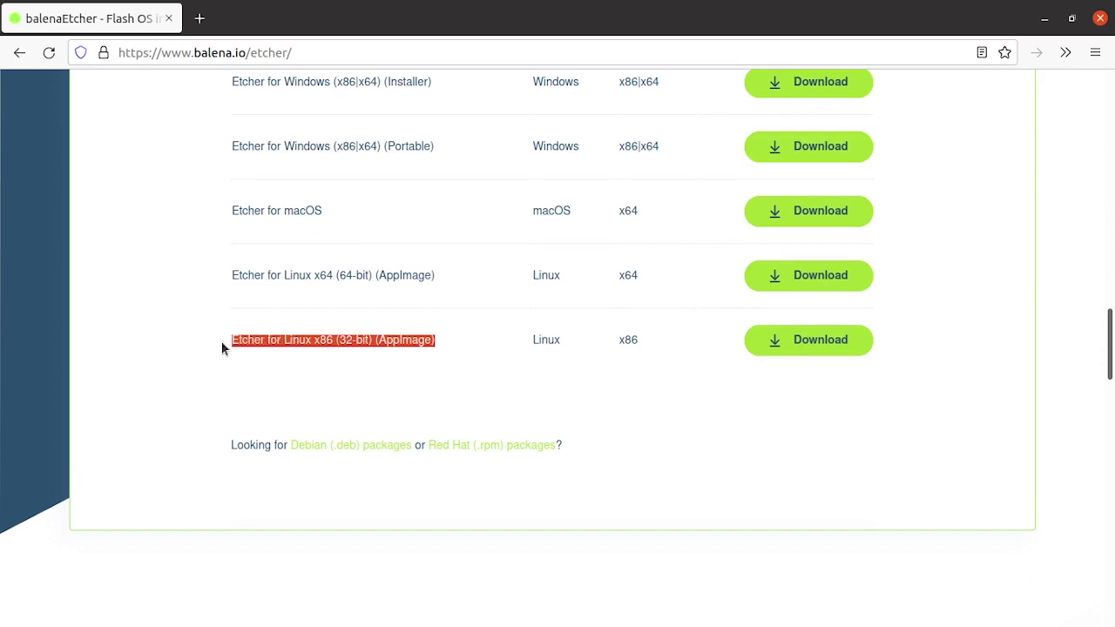
{"action": "left_click", "coordinate": [450, 305]}
{"action": "scroll", "coordinate": [465, 329], "scroll_direction": "up", "scroll_amount": 4}
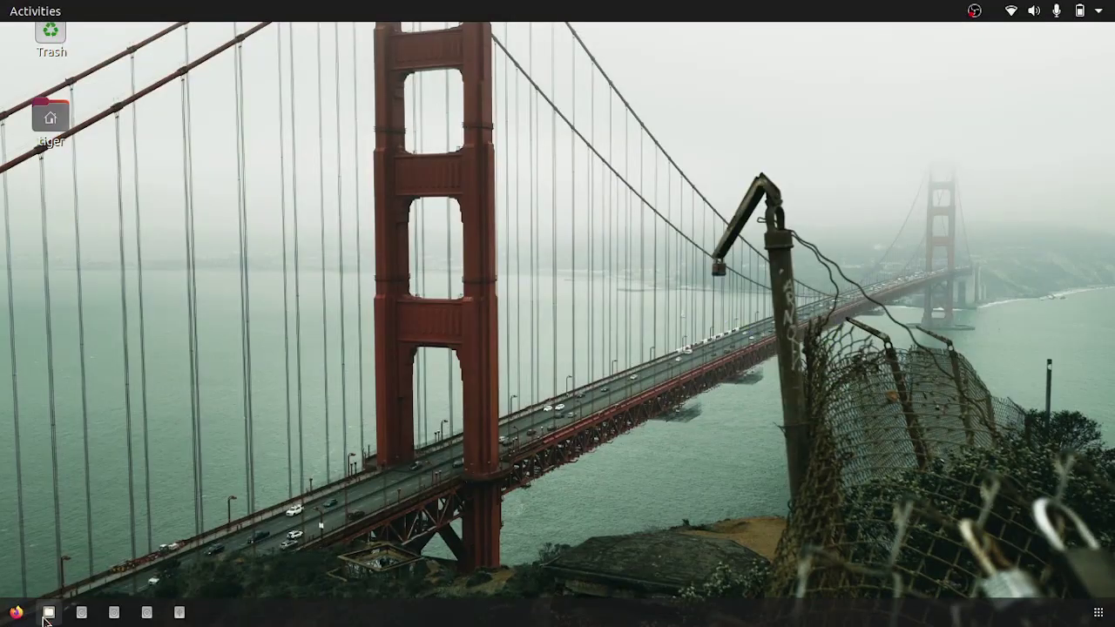
Step: Switch to Files and extract balena-etcher-electron-1.5.121-linux-x64.zip inside the Downloads folder
{"action": "left_click", "coordinate": [48, 612]}
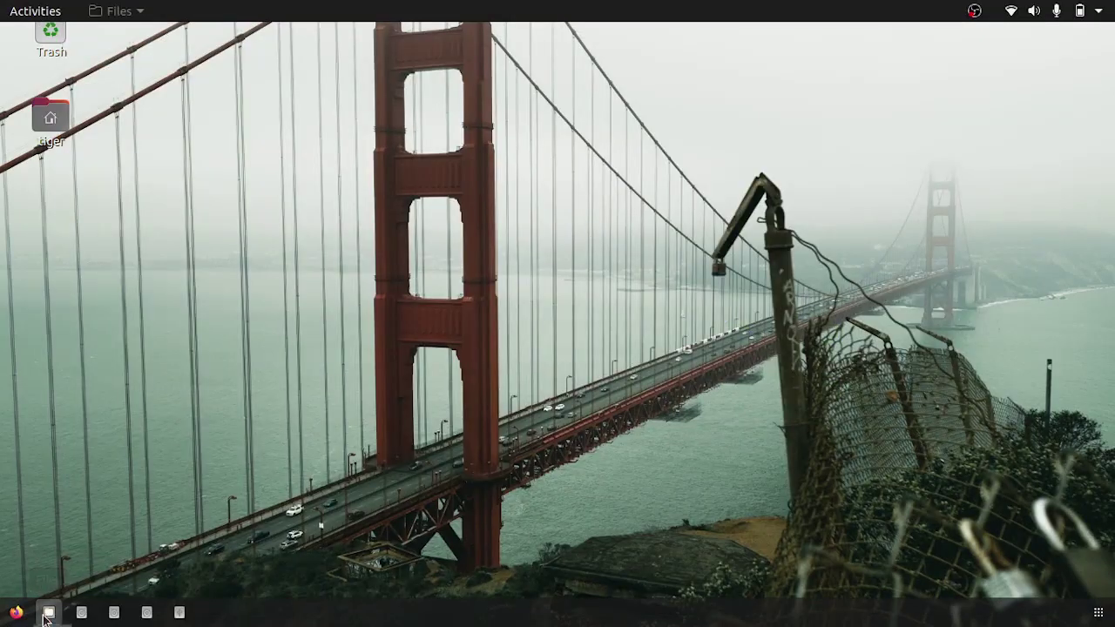
{"action": "left_click_drag", "start_coordinate": [440, 83], "coordinate": [490, 110]}
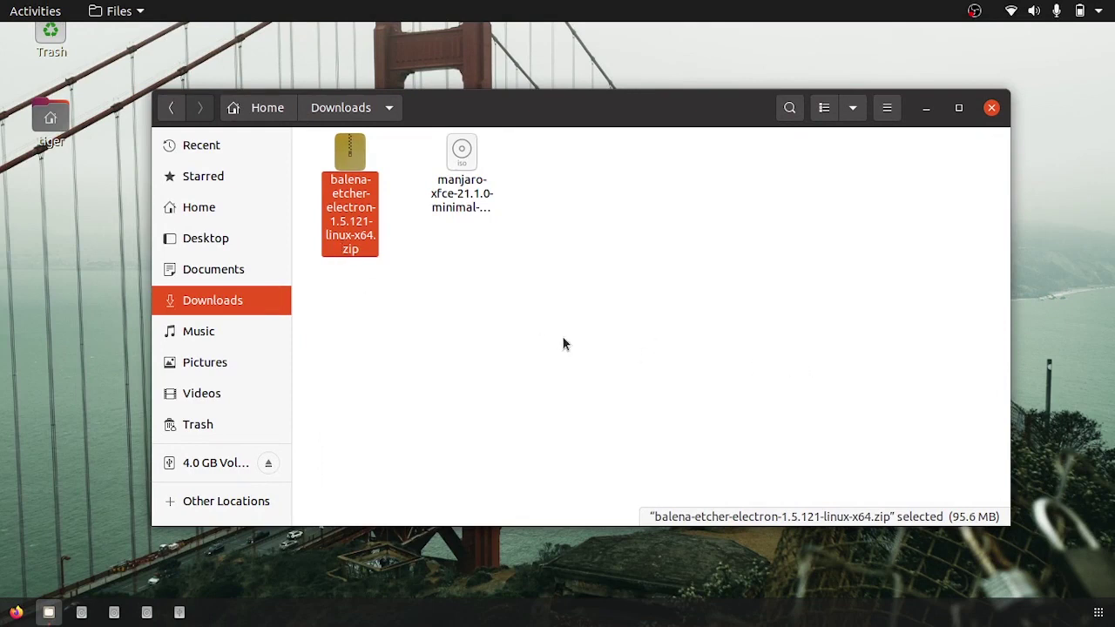
{"action": "left_click", "coordinate": [361, 254]}
{"action": "right_click", "coordinate": [362, 190]}
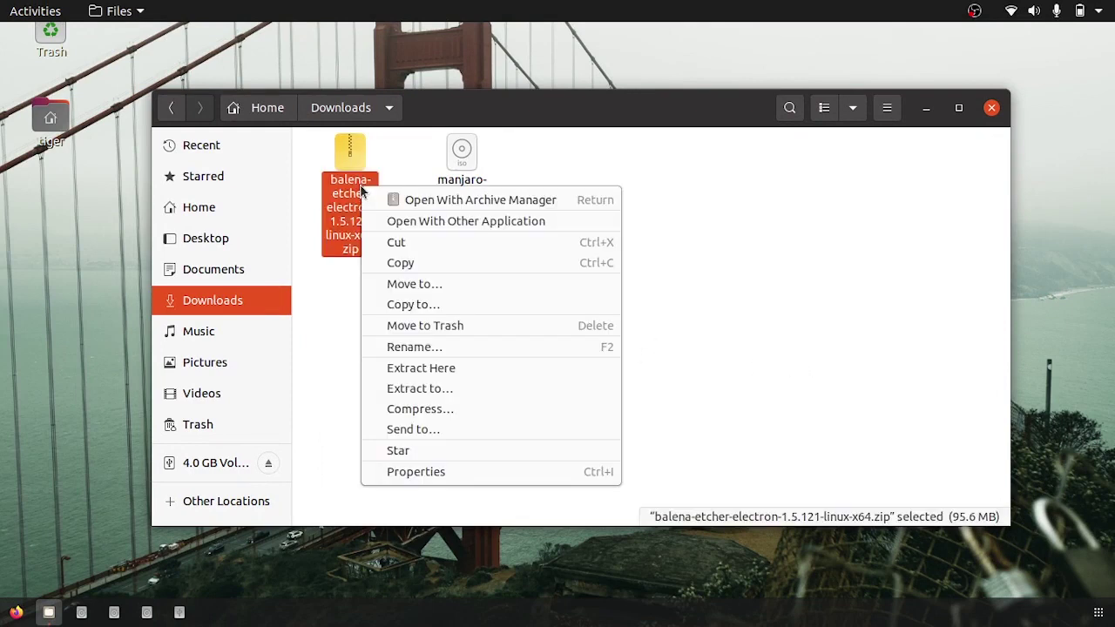
{"action": "left_click", "coordinate": [488, 370]}
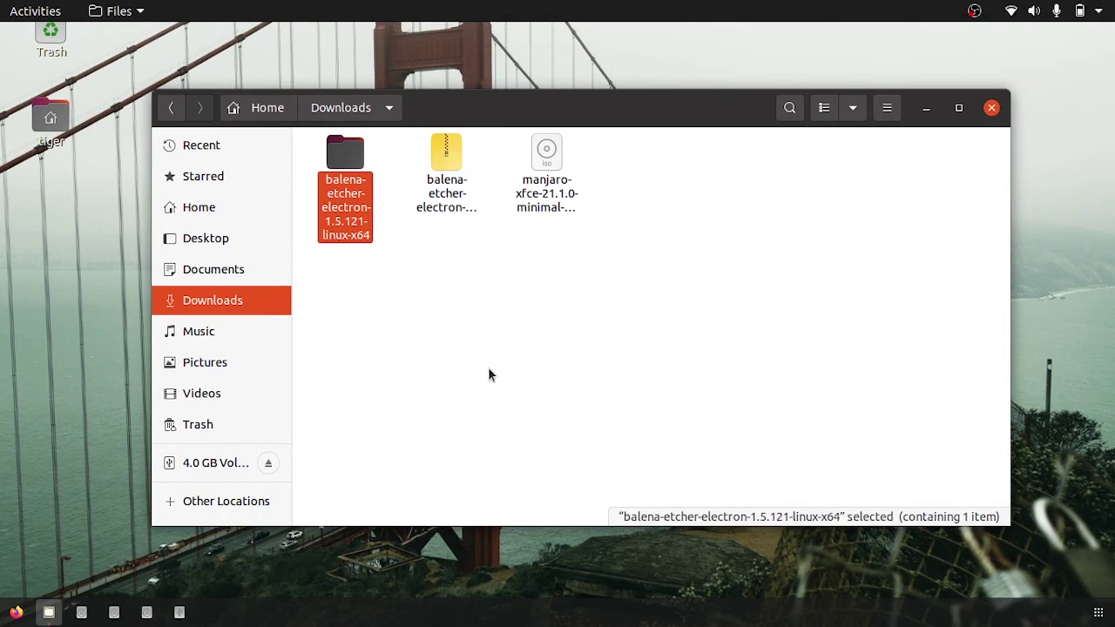
Step: Inspect the AppImage in the extracted balenaEtcher folder and the Manjaro ISO in Downloads
{"action": "left_click", "coordinate": [455, 291]}
{"action": "double_click", "coordinate": [364, 217]}
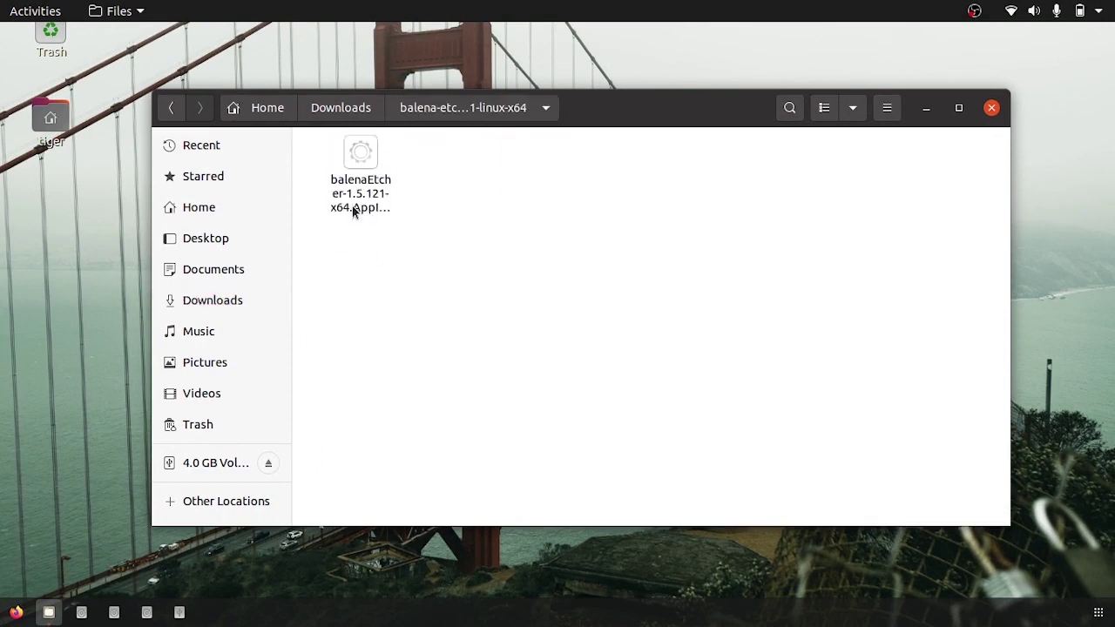
{"action": "right_click", "coordinate": [376, 187]}
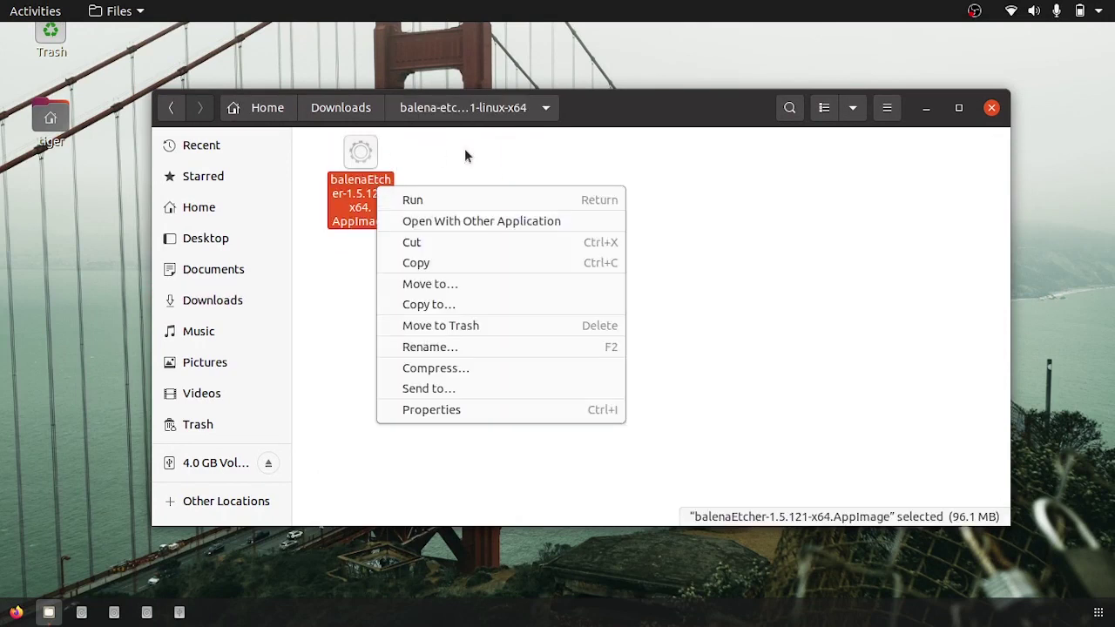
{"action": "left_click", "coordinate": [608, 135]}
{"action": "left_click_drag", "start_coordinate": [608, 117], "coordinate": [526, 119]}
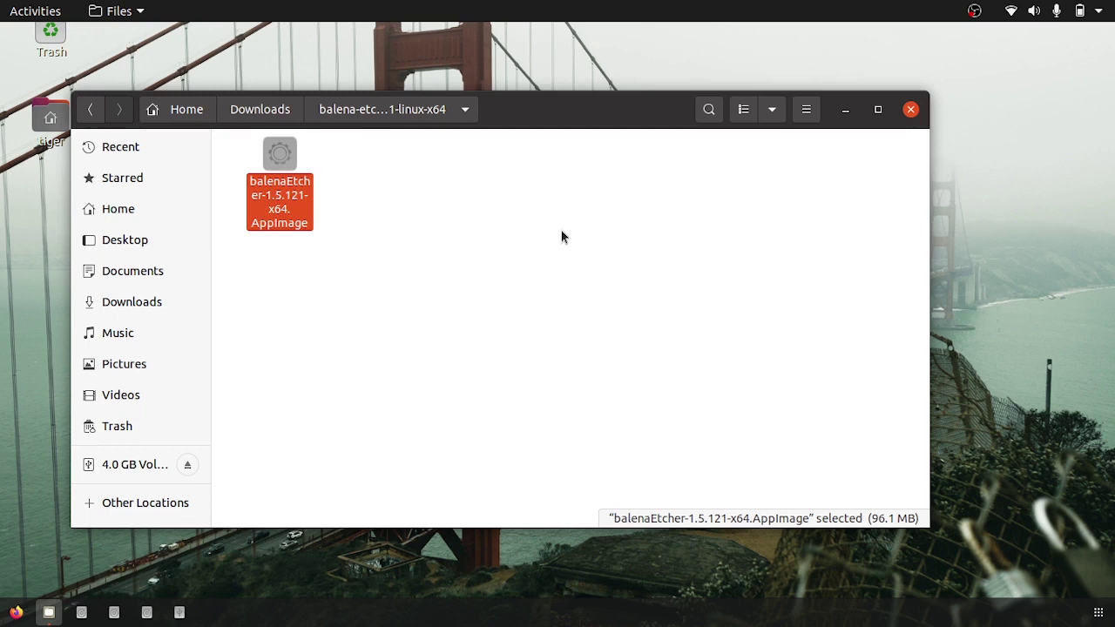
{"action": "left_click", "coordinate": [294, 118]}
{"action": "left_click", "coordinate": [466, 205]}
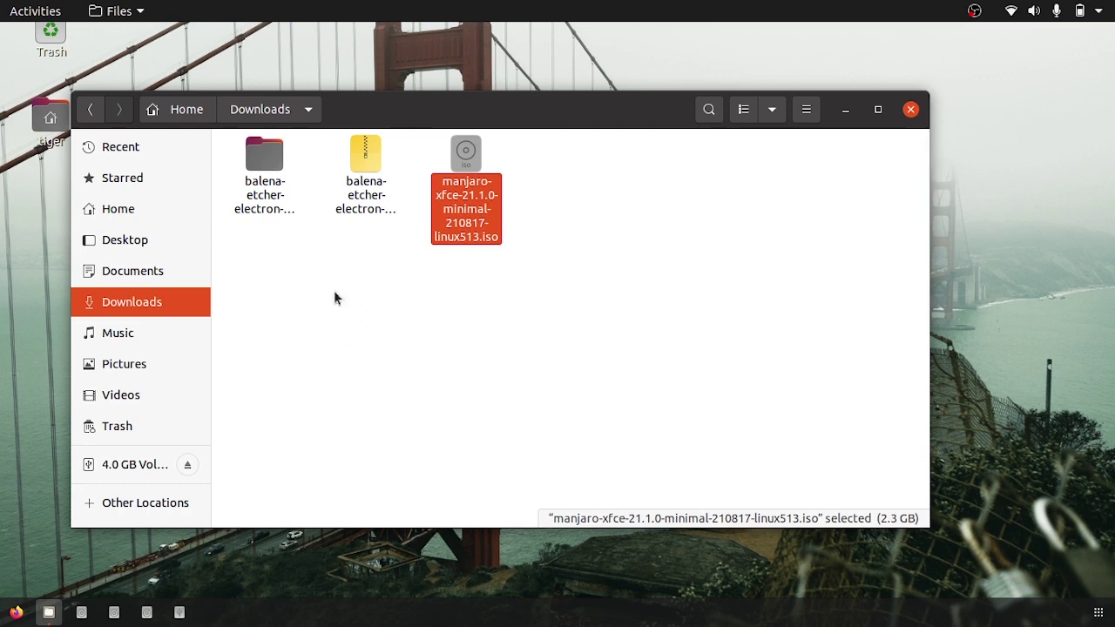
Step: Run balenaEtcher-1.5.121-x64.AppImage from the extracted folder
{"action": "double_click", "coordinate": [281, 208]}
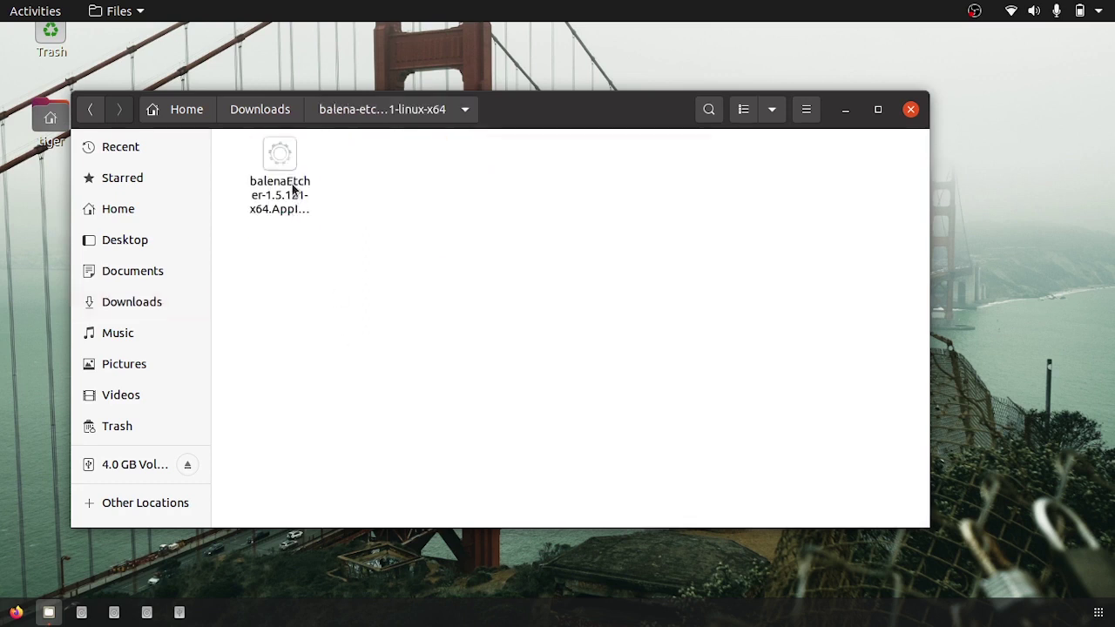
{"action": "left_click", "coordinate": [293, 189]}
{"action": "right_click", "coordinate": [297, 197]}
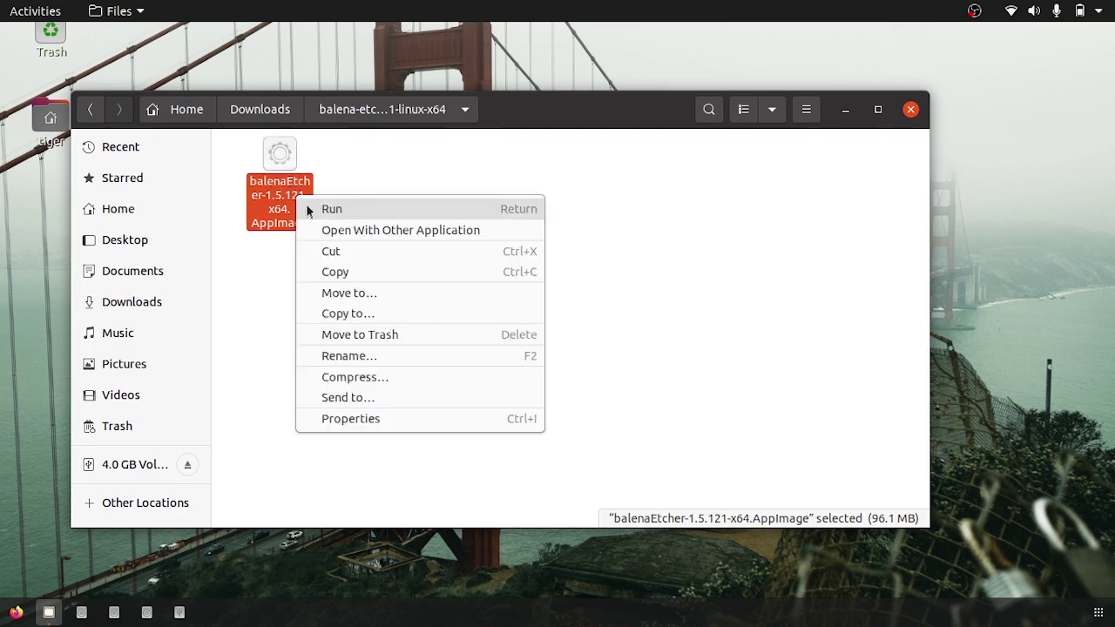
{"action": "left_click", "coordinate": [350, 209]}
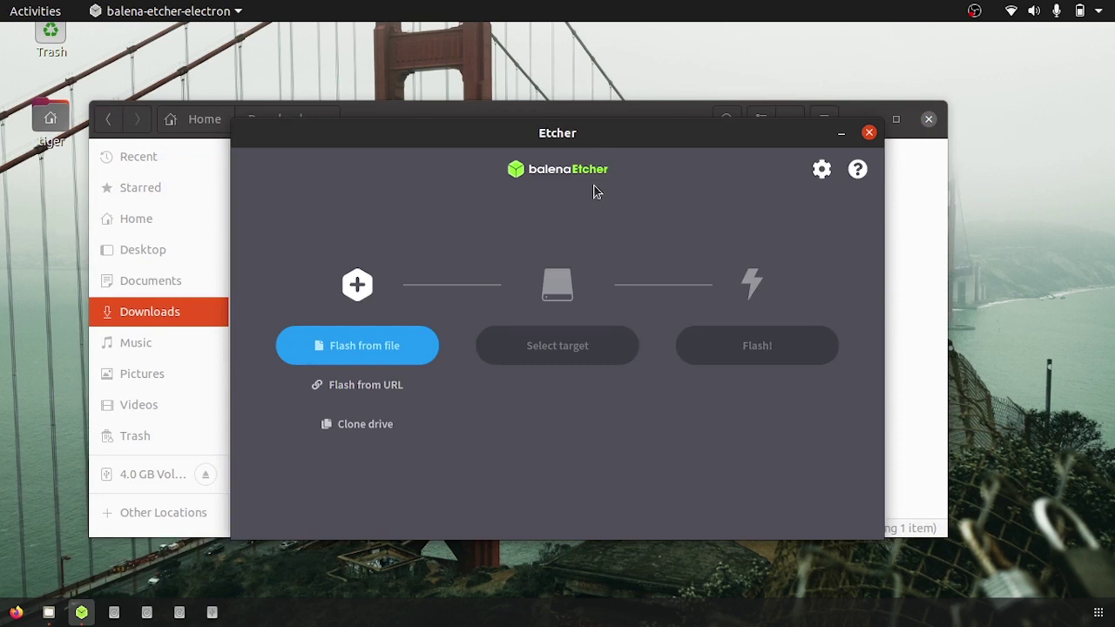
{"action": "mouse_move", "coordinate": [593, 134]}
{"action": "left_mouse_down"}
{"action": "mouse_move", "coordinate": [634, 129]}
{"action": "mouse_move", "coordinate": [604, 131]}
{"action": "left_mouse_up"}
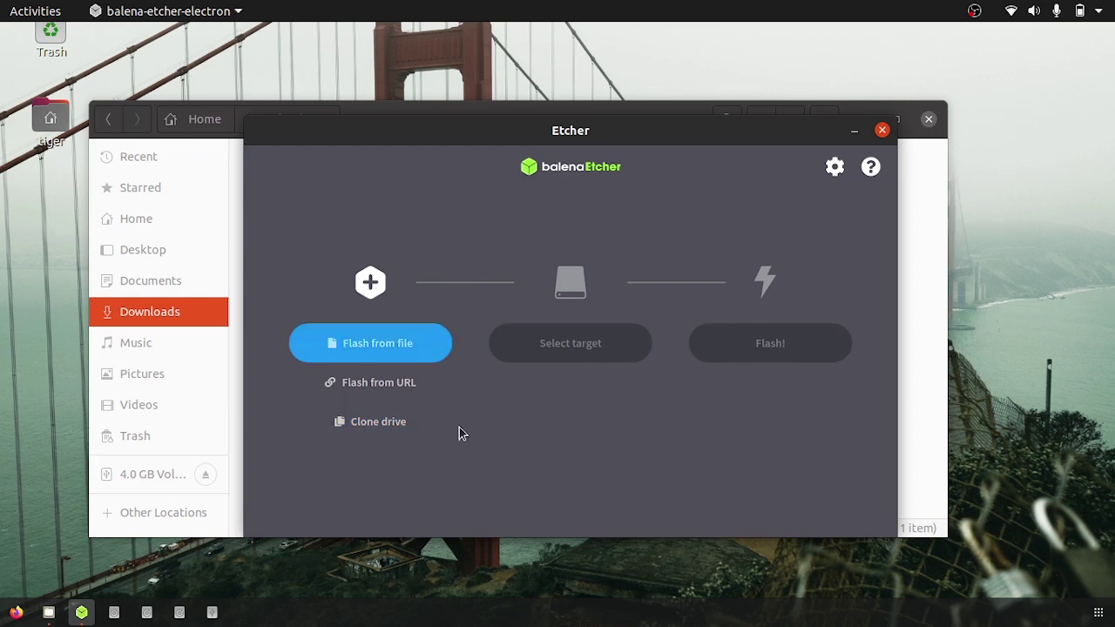
Step: Load manjaro-xfce-21.1.0-minimal-210817-linux513.iso from the Downloads folder as the image file to flash
{"action": "left_click", "coordinate": [411, 388]}
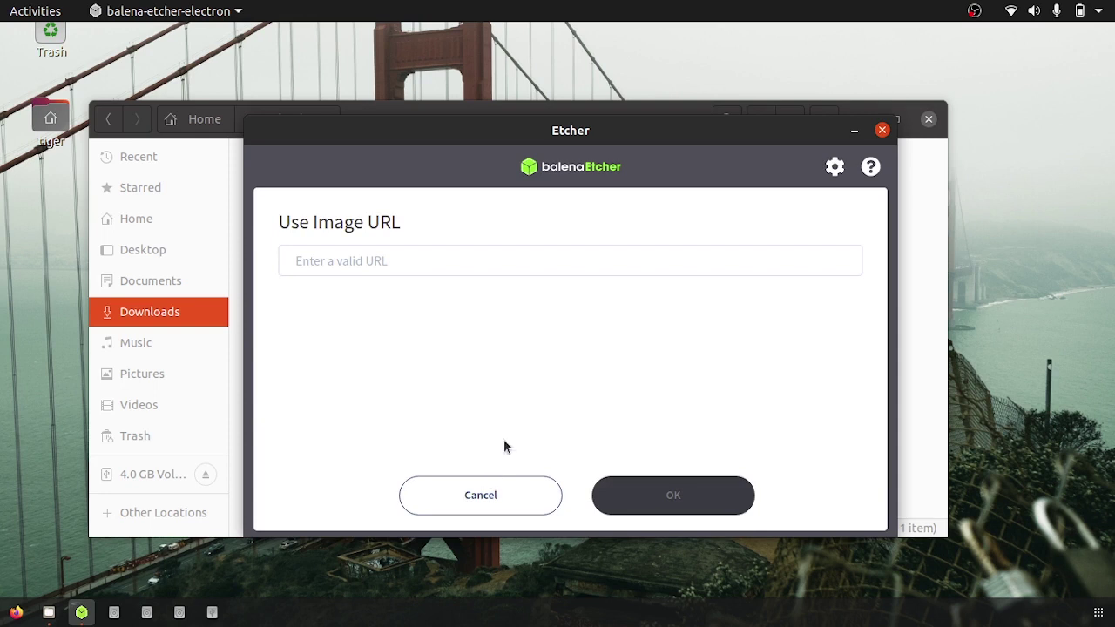
{"action": "left_click", "coordinate": [465, 496]}
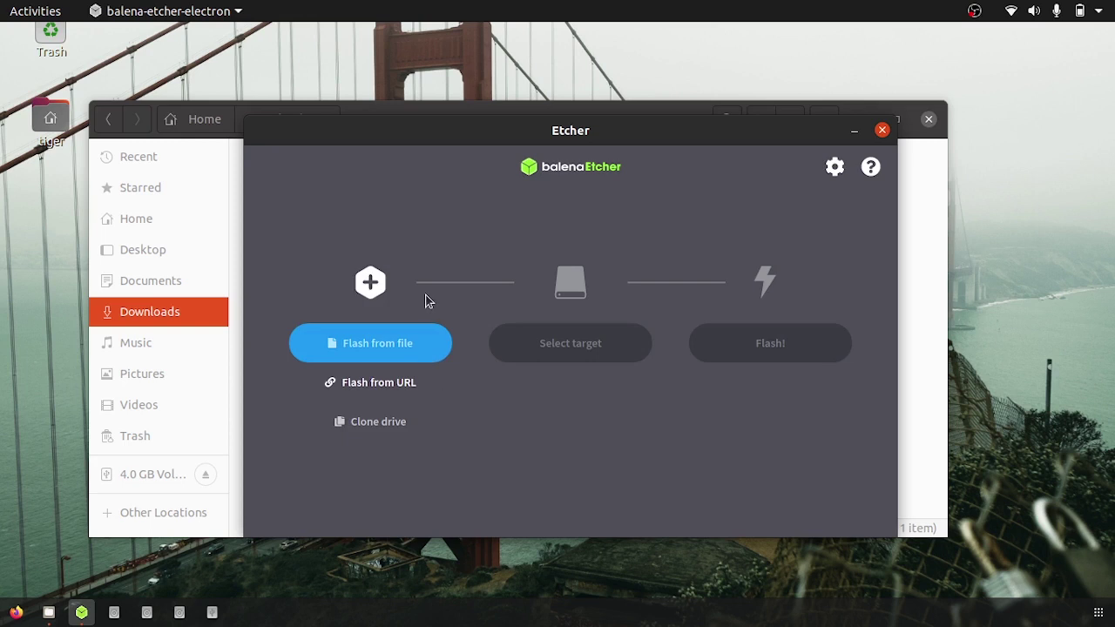
{"action": "left_click", "coordinate": [372, 344]}
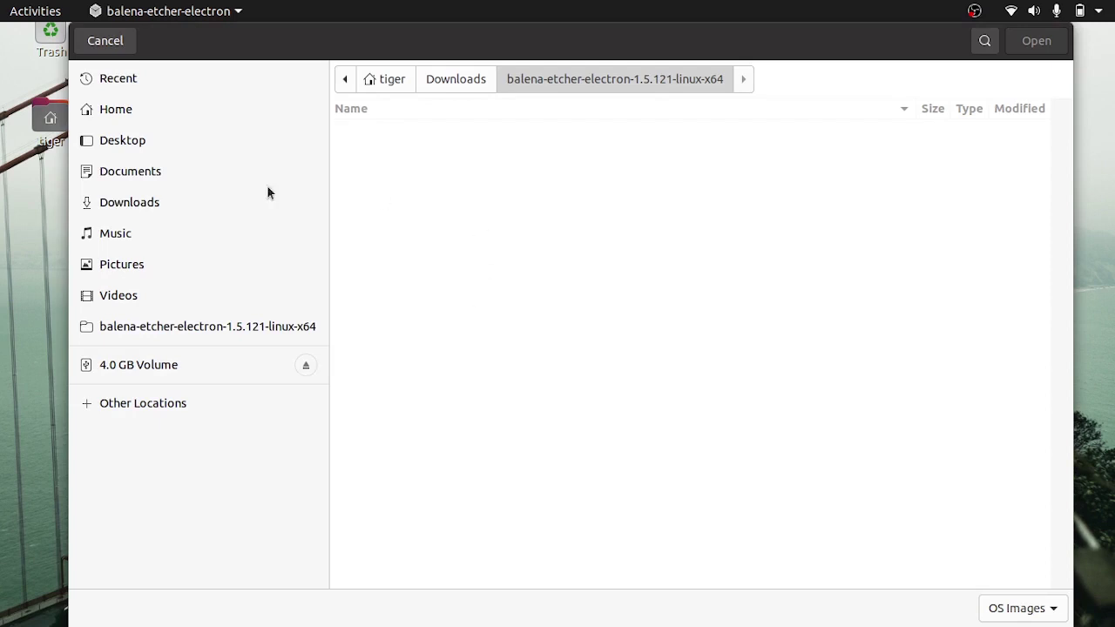
{"action": "left_click", "coordinate": [206, 202]}
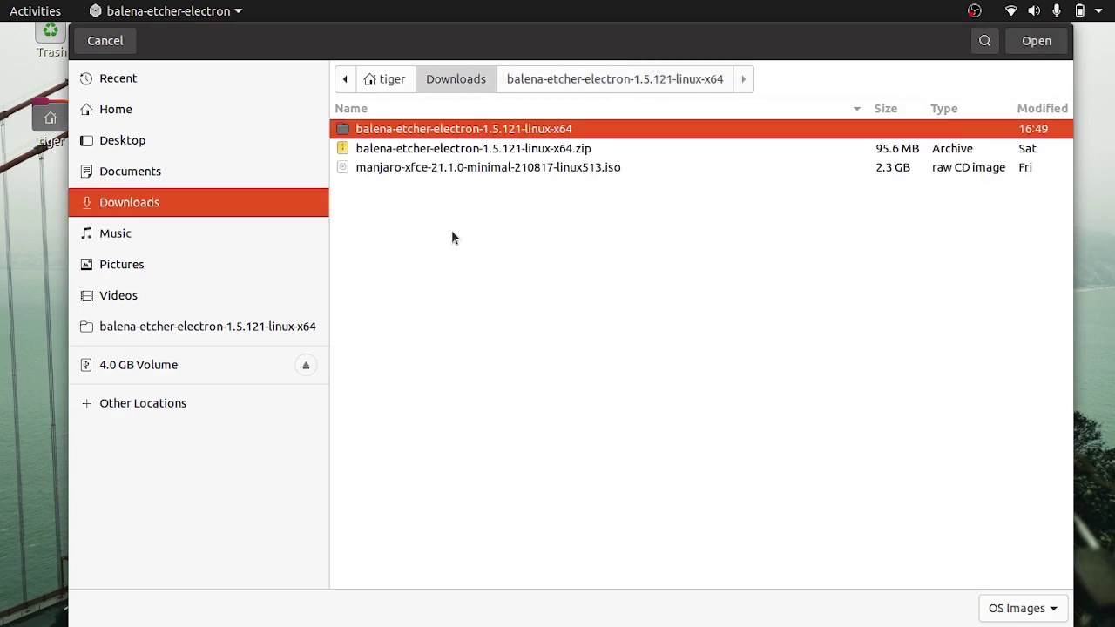
{"action": "left_click", "coordinate": [484, 173]}
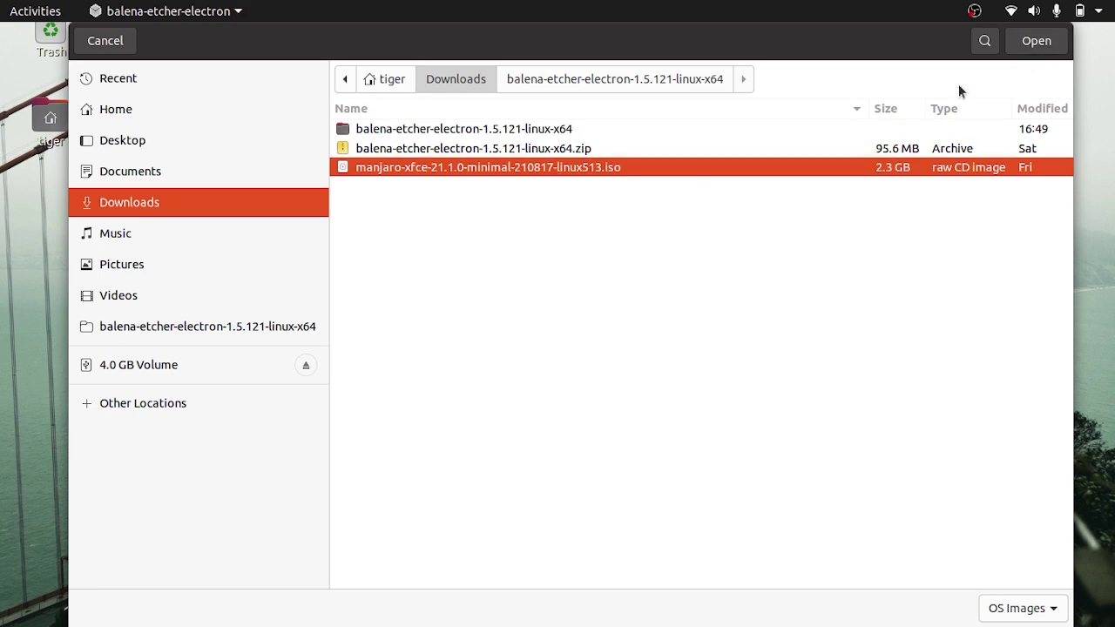
{"action": "left_click", "coordinate": [1036, 42]}
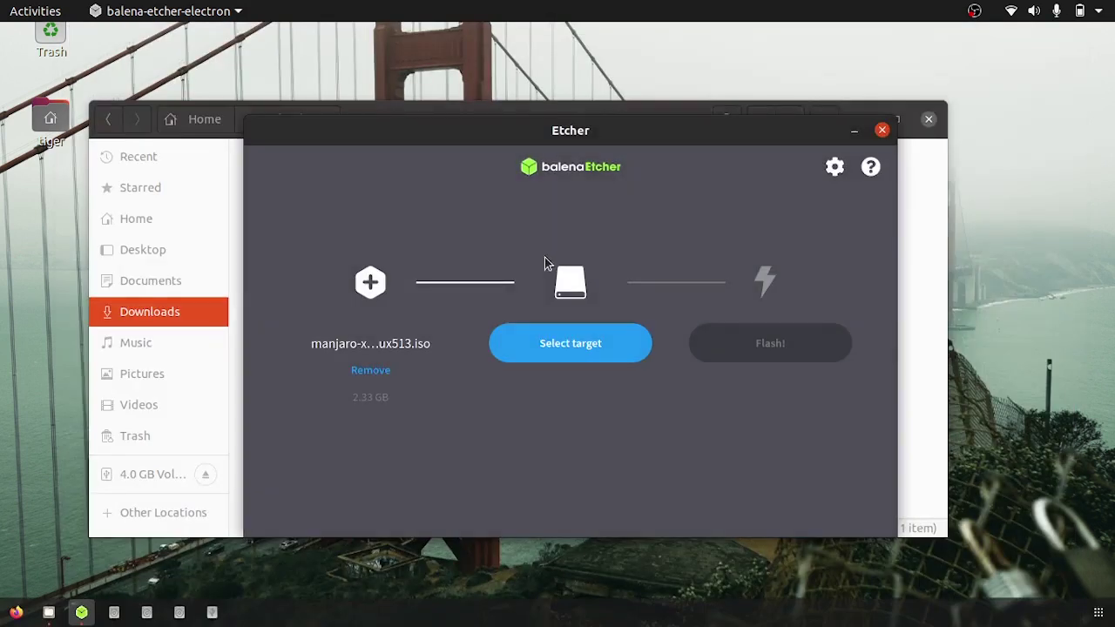
Step: Set the 4 GB SanDisk Cruzer_Blade at /dev/sdb as the only flash target, leaving the system drive unselected
{"action": "left_click", "coordinate": [588, 344]}
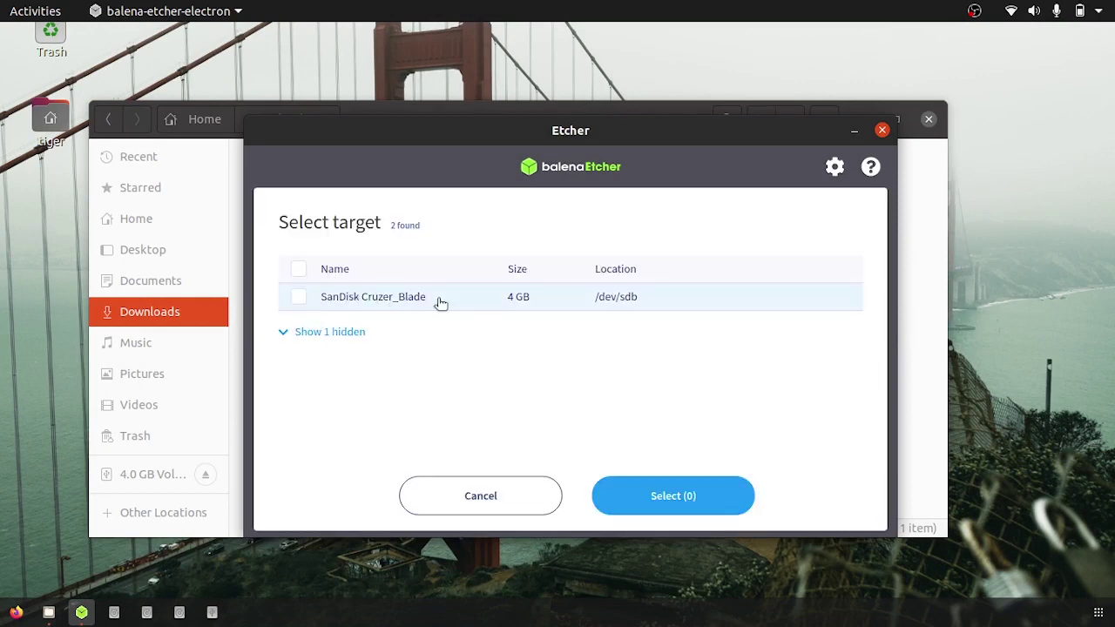
{"action": "left_click", "coordinate": [298, 297]}
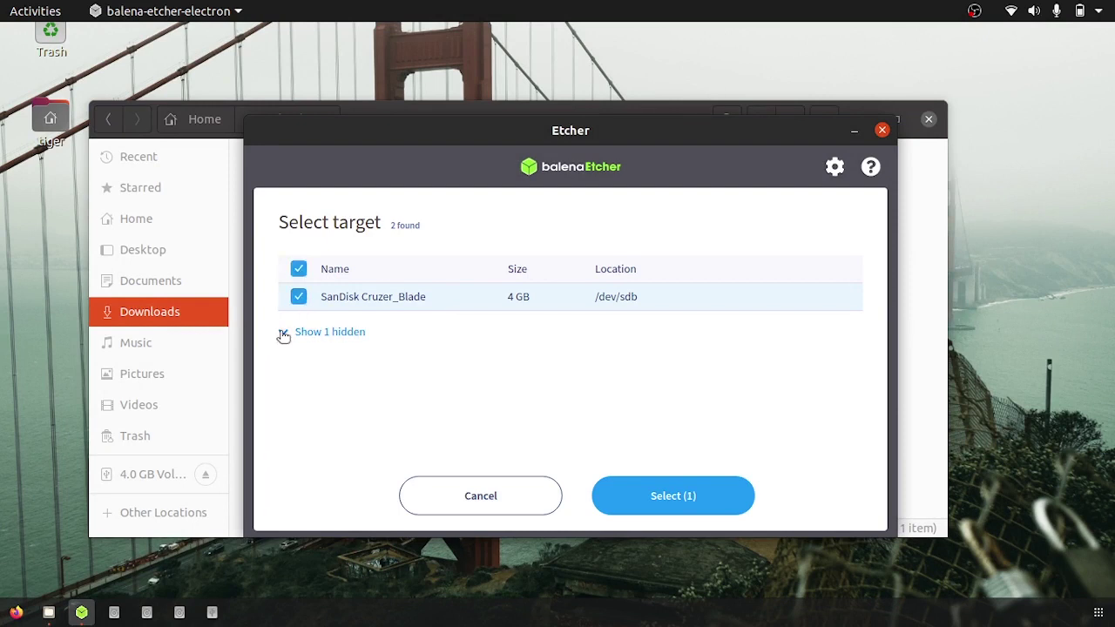
{"action": "left_click", "coordinate": [283, 336]}
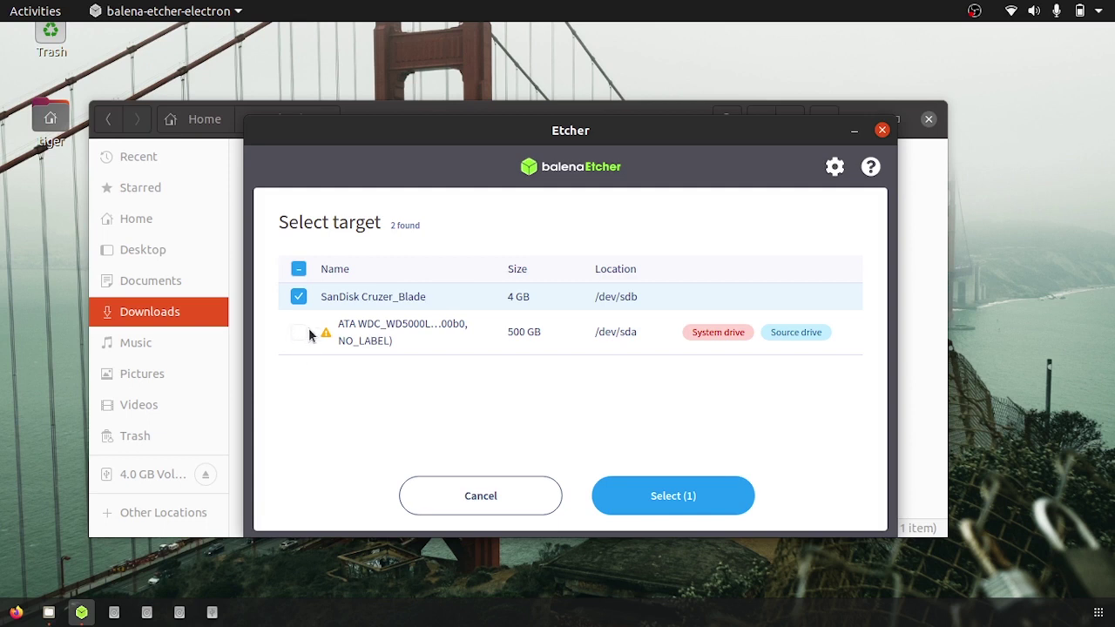
{"action": "left_click", "coordinate": [299, 297]}
{"action": "left_click", "coordinate": [299, 297]}
{"action": "left_click", "coordinate": [298, 297]}
{"action": "left_click", "coordinate": [299, 297]}
{"action": "left_click", "coordinate": [667, 495]}
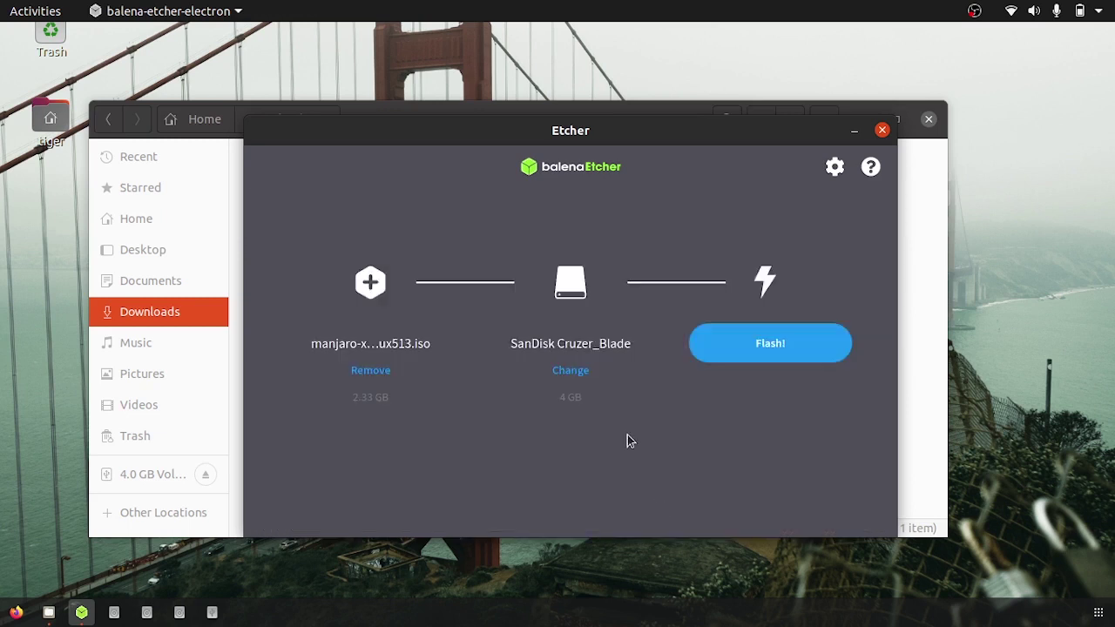
{"action": "left_click", "coordinate": [578, 376]}
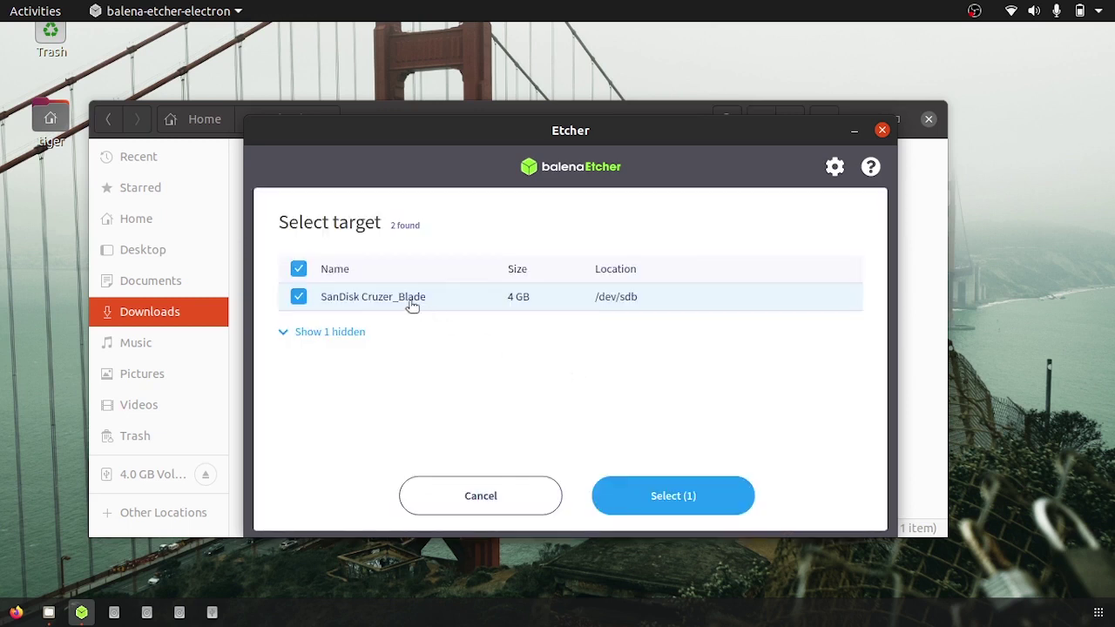
{"action": "left_click", "coordinate": [535, 503]}
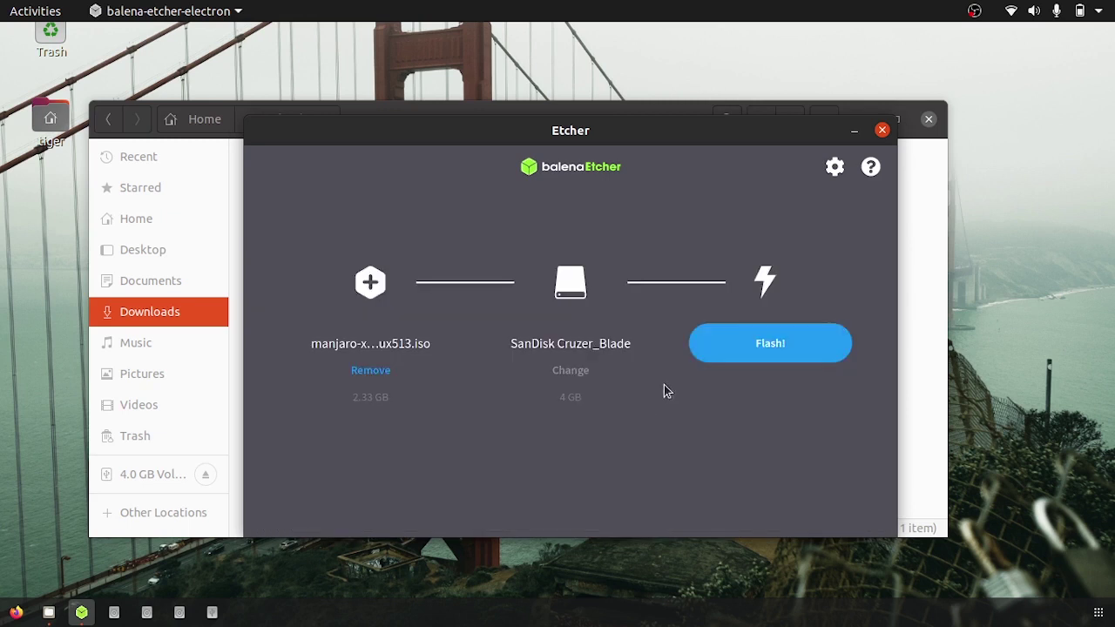
Step: Start flashing the Manjaro image to the USB drive and authenticate with the account password
{"action": "left_click", "coordinate": [789, 345]}
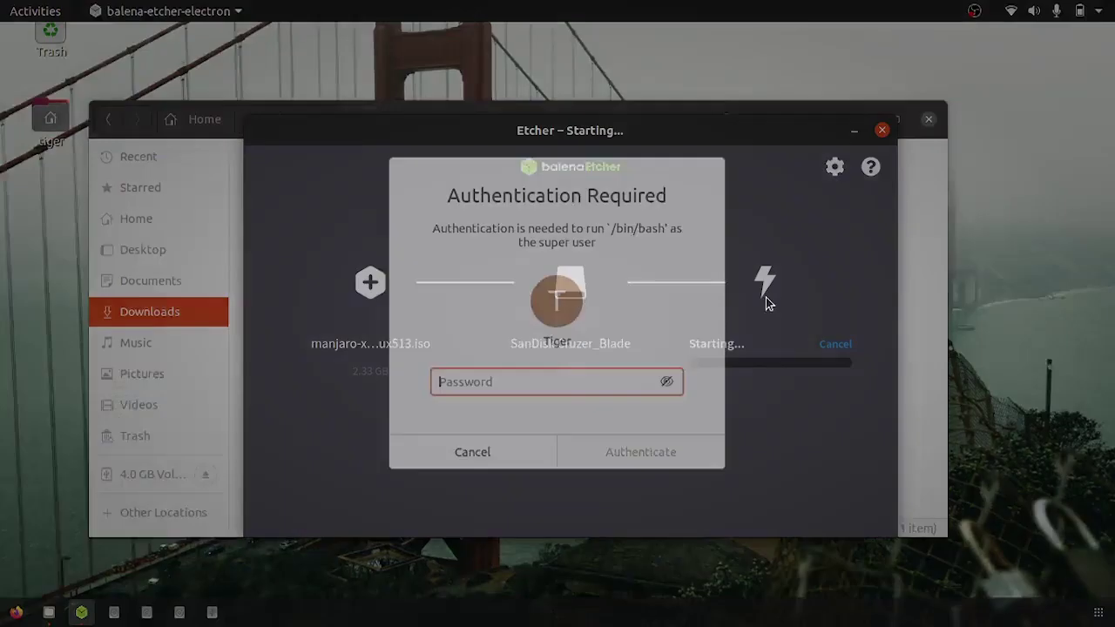
{"action": "type", "text": "•••••••••••••"}
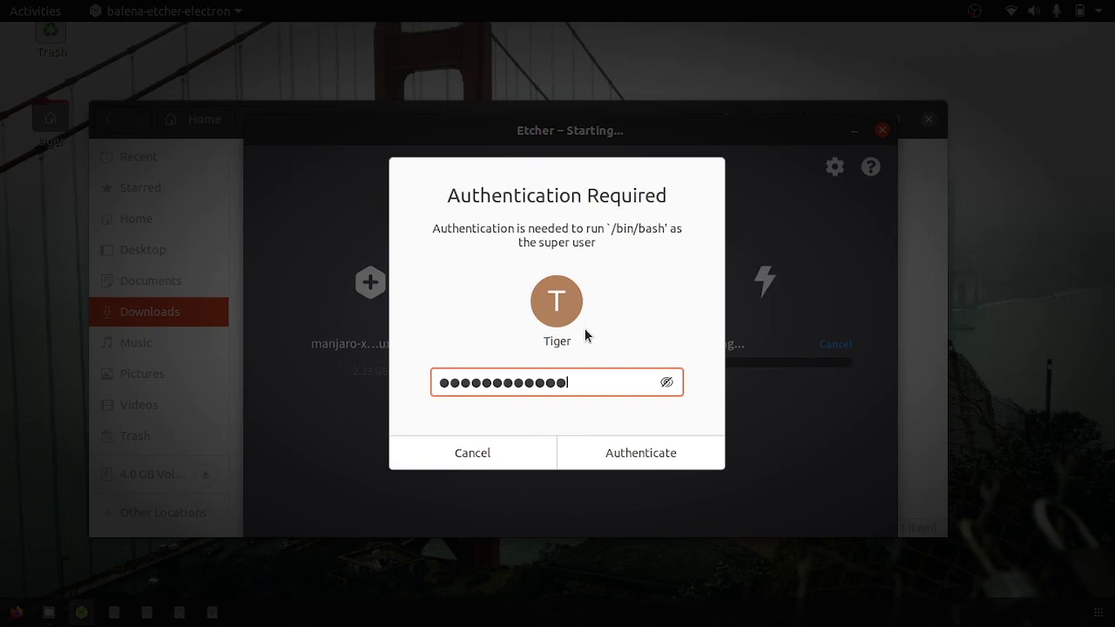
{"action": "key", "text": "Return"}
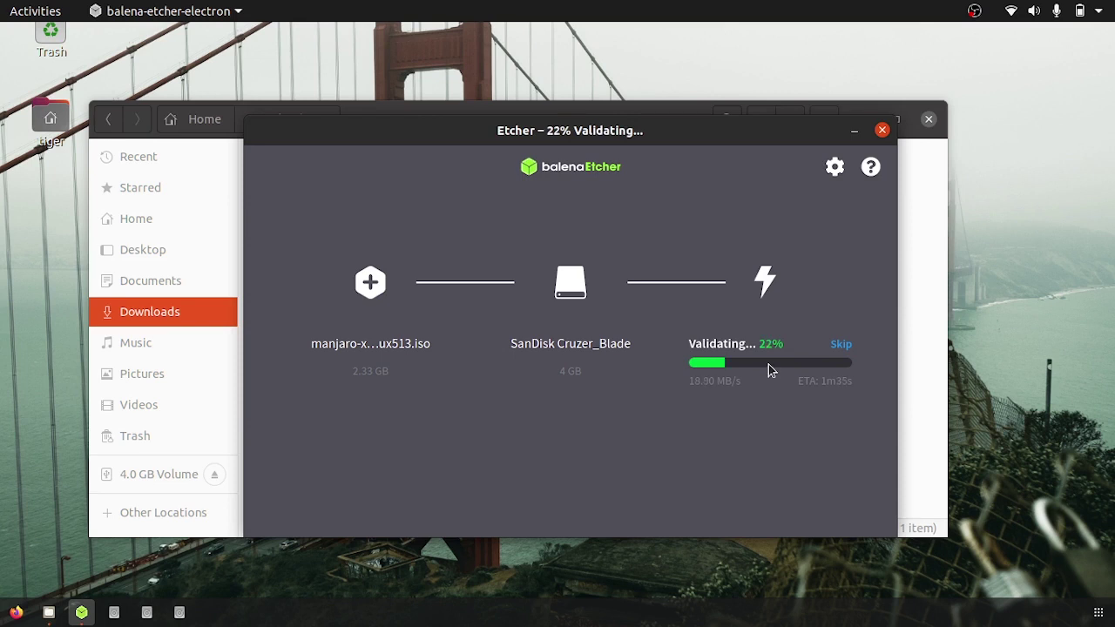
Step: Skip the validation of the flashed Manjaro image and close balenaEtcher
{"action": "left_click", "coordinate": [838, 346]}
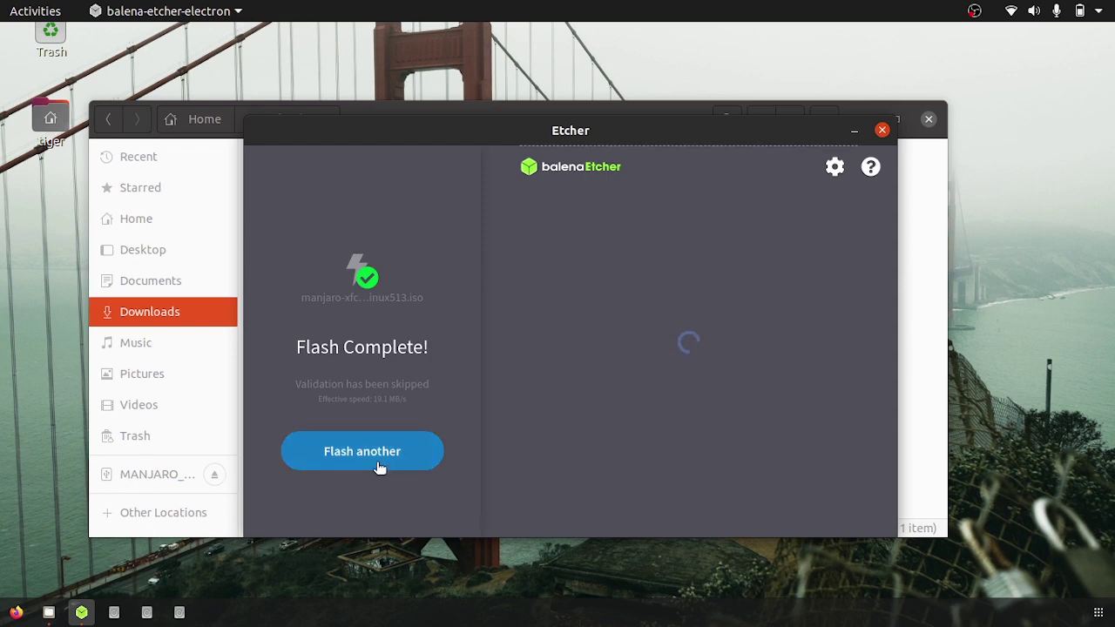
{"action": "left_click", "coordinate": [884, 132]}
Step: Open the flashed MANJARO USB drive in the file manager and examine its files and folders
{"action": "left_click_drag", "start_coordinate": [472, 135], "coordinate": [517, 80]}
{"action": "left_click", "coordinate": [195, 429]}
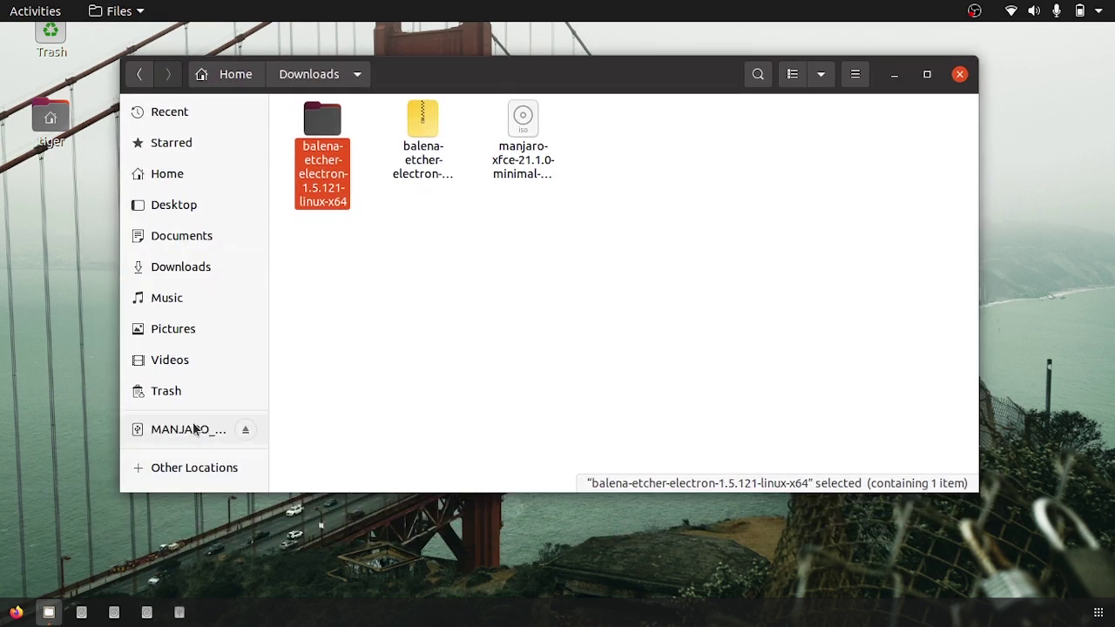
{"action": "left_click", "coordinate": [195, 428]}
{"action": "left_click_drag", "start_coordinate": [766, 250], "coordinate": [266, 110]}
{"action": "left_click", "coordinate": [483, 241]}
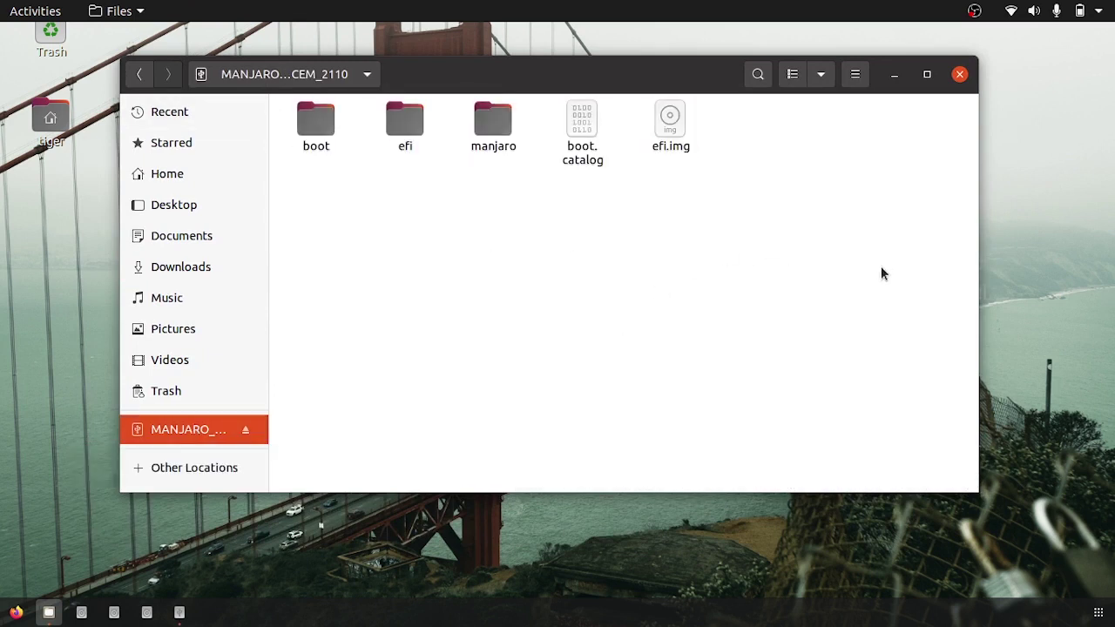
{"action": "left_click_drag", "start_coordinate": [882, 274], "coordinate": [234, 95]}
{"action": "left_click", "coordinate": [595, 281]}
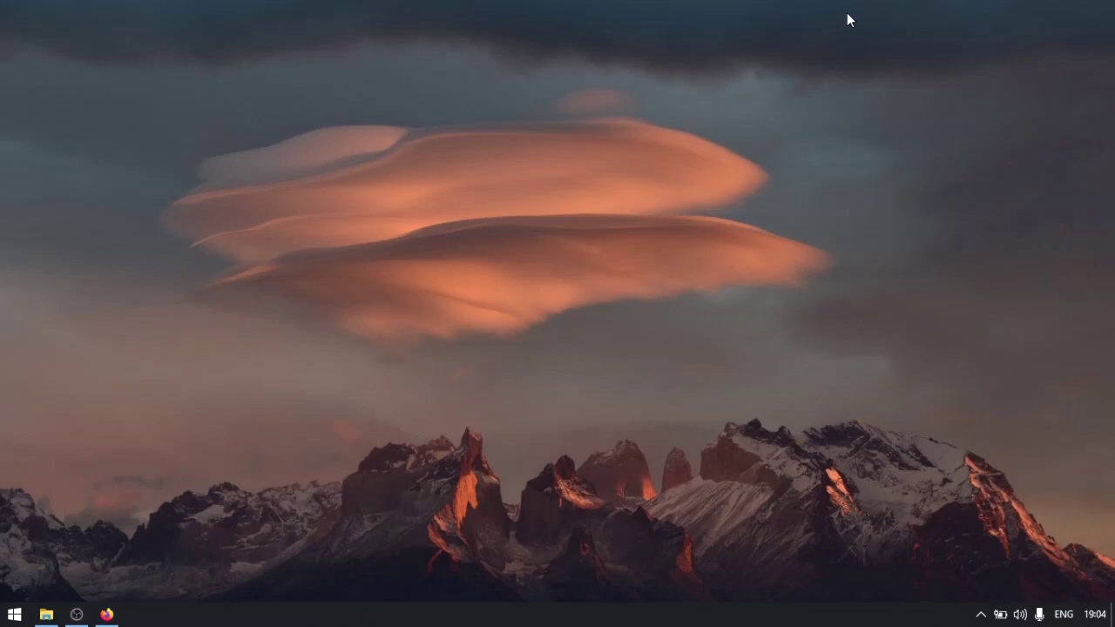
Step: Look over the Rufus 3.15 downloads on rufus.ie in Firefox and close the browser
{"action": "left_click", "coordinate": [106, 614]}
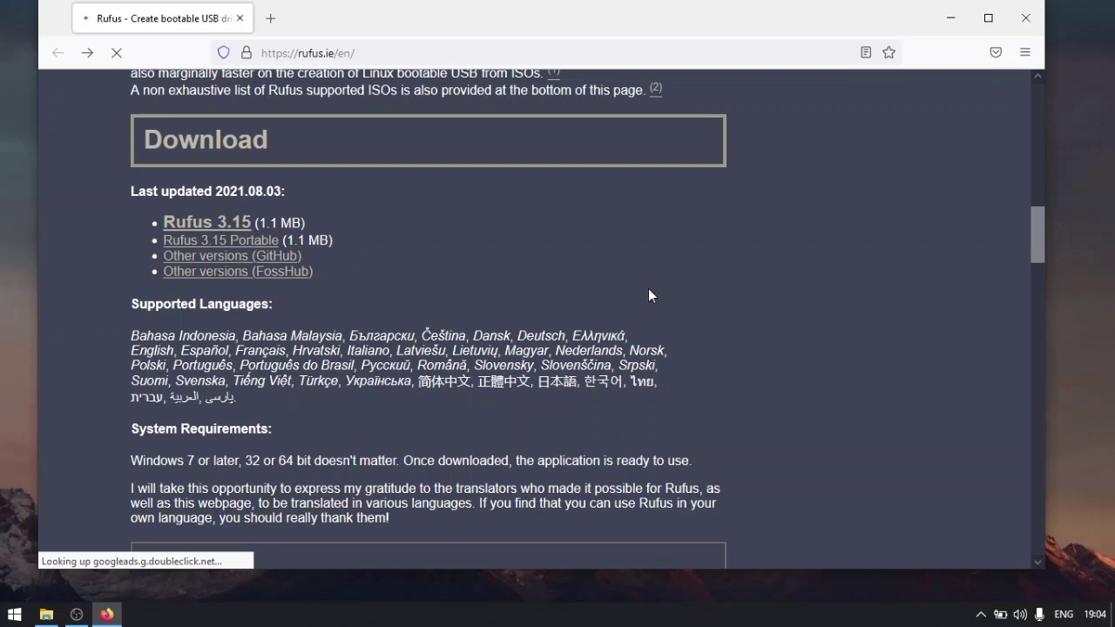
{"action": "left_click", "coordinate": [1032, 18]}
Step: Run rufus-3.15p from the Downloads folder and allow it to check for application updates online
{"action": "left_click", "coordinate": [46, 613]}
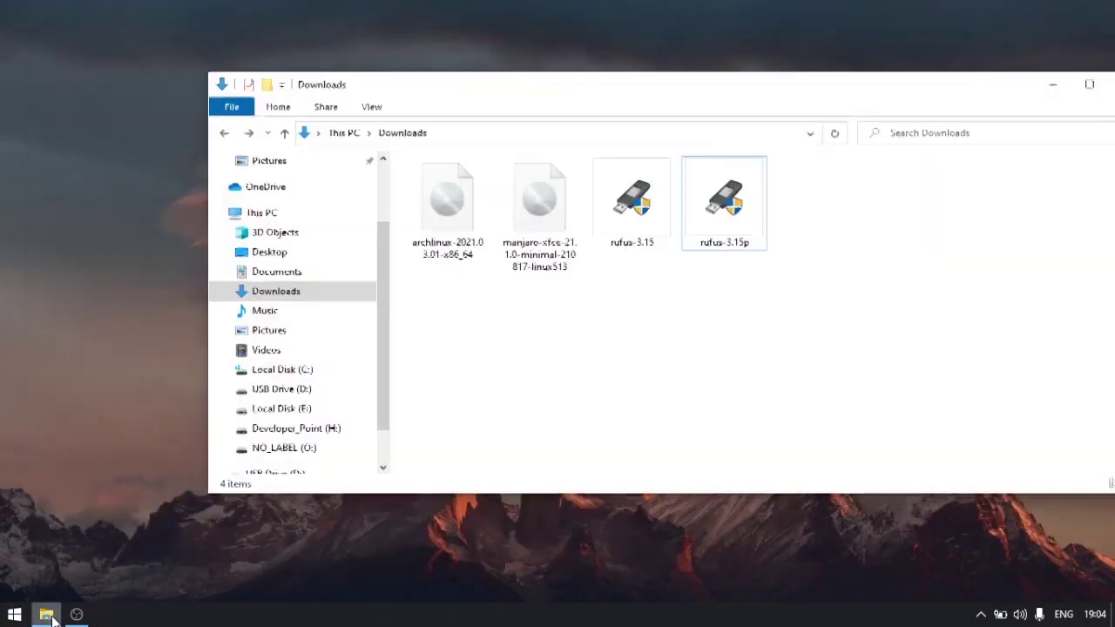
{"action": "left_click_drag", "start_coordinate": [719, 334], "coordinate": [697, 353]}
{"action": "double_click", "coordinate": [672, 216]}
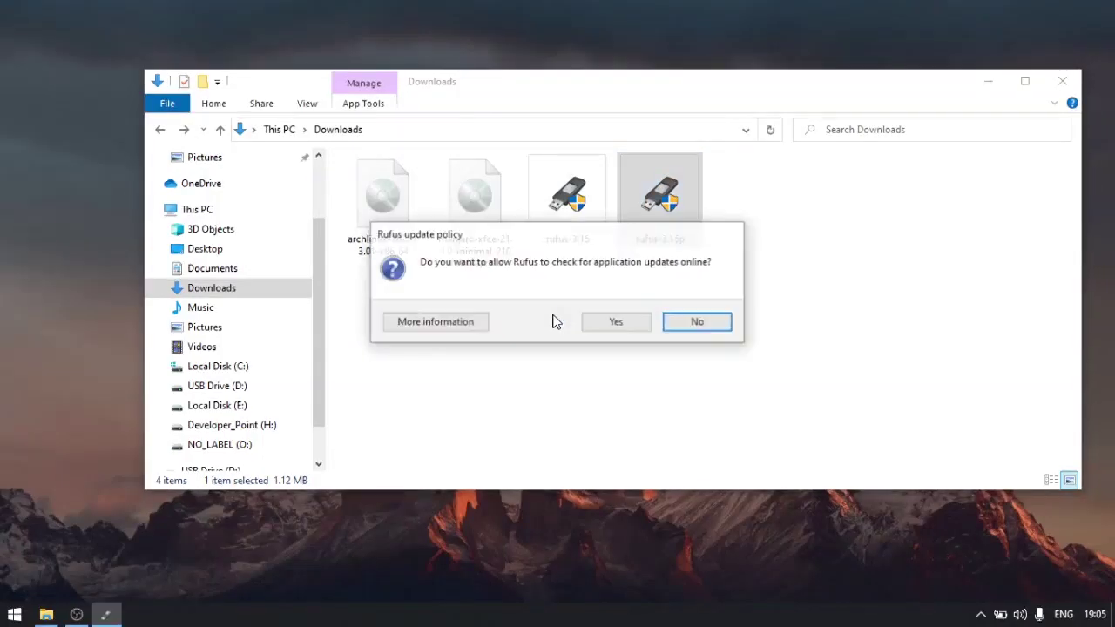
{"action": "left_click_drag", "start_coordinate": [534, 240], "coordinate": [558, 271]}
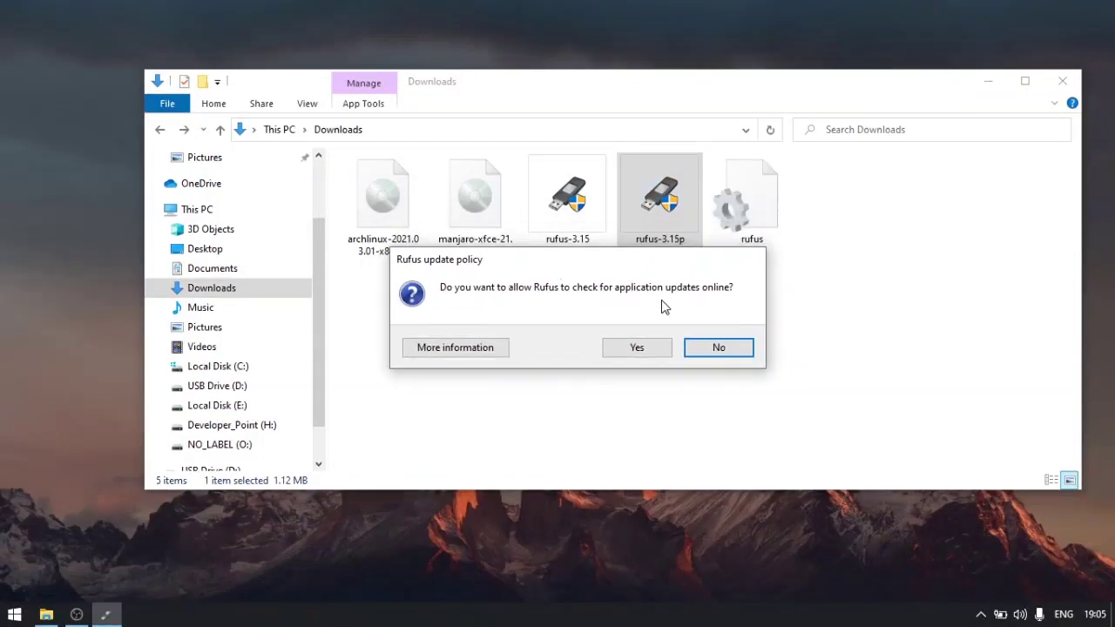
{"action": "left_click", "coordinate": [651, 347]}
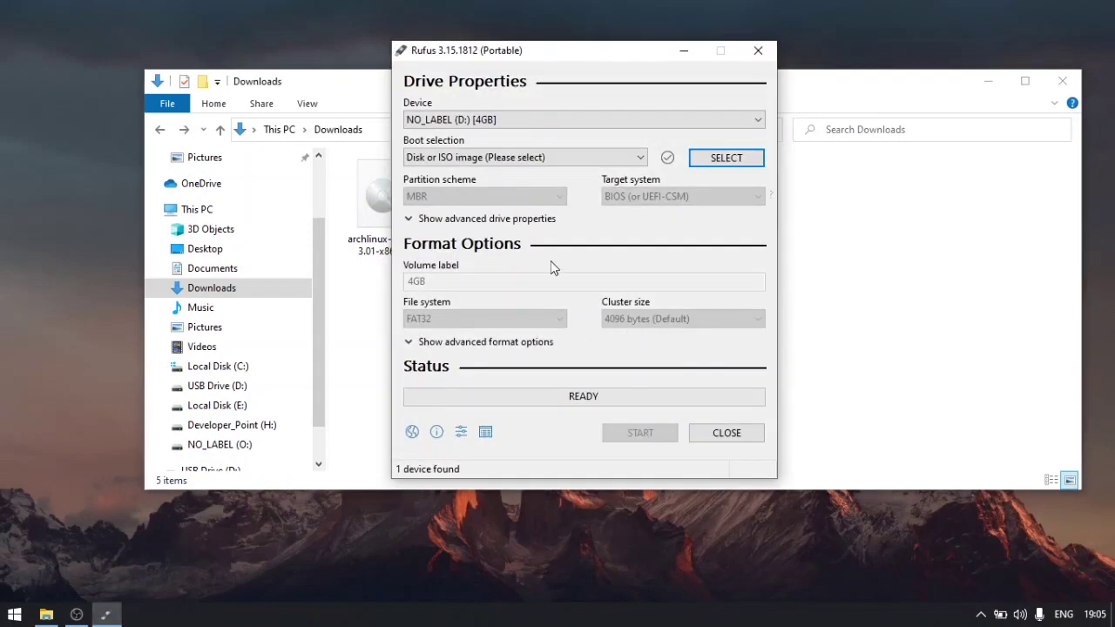
Step: Choose the 4 GB drive NO_LABEL (D:) as the device to write to
{"action": "left_click", "coordinate": [498, 113]}
{"action": "left_click", "coordinate": [503, 123]}
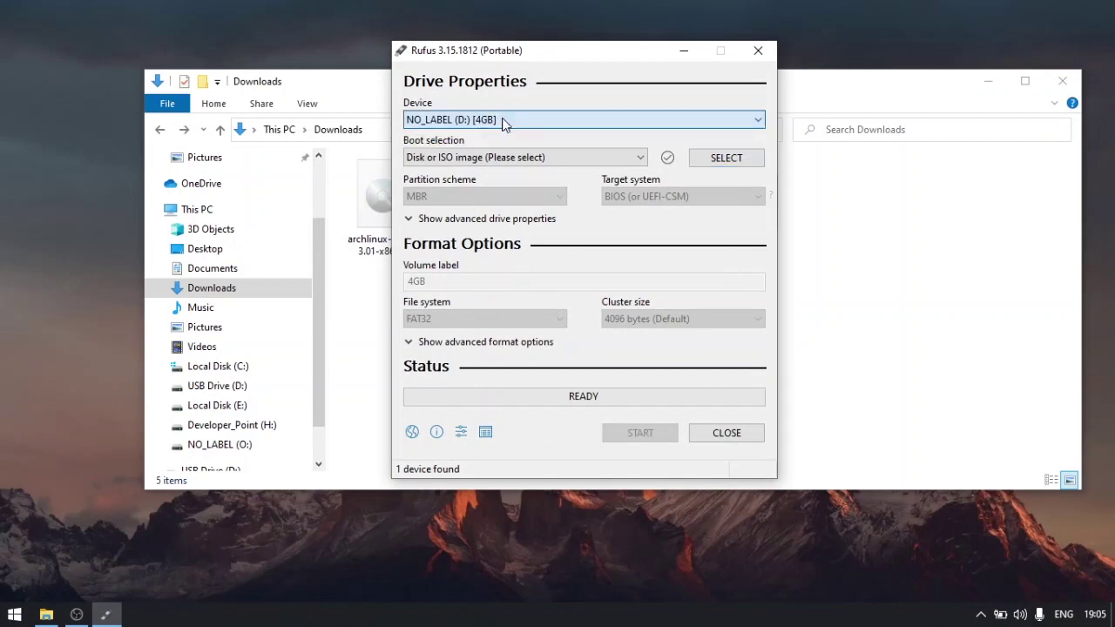
{"action": "left_click", "coordinate": [468, 121]}
{"action": "left_click", "coordinate": [463, 137]}
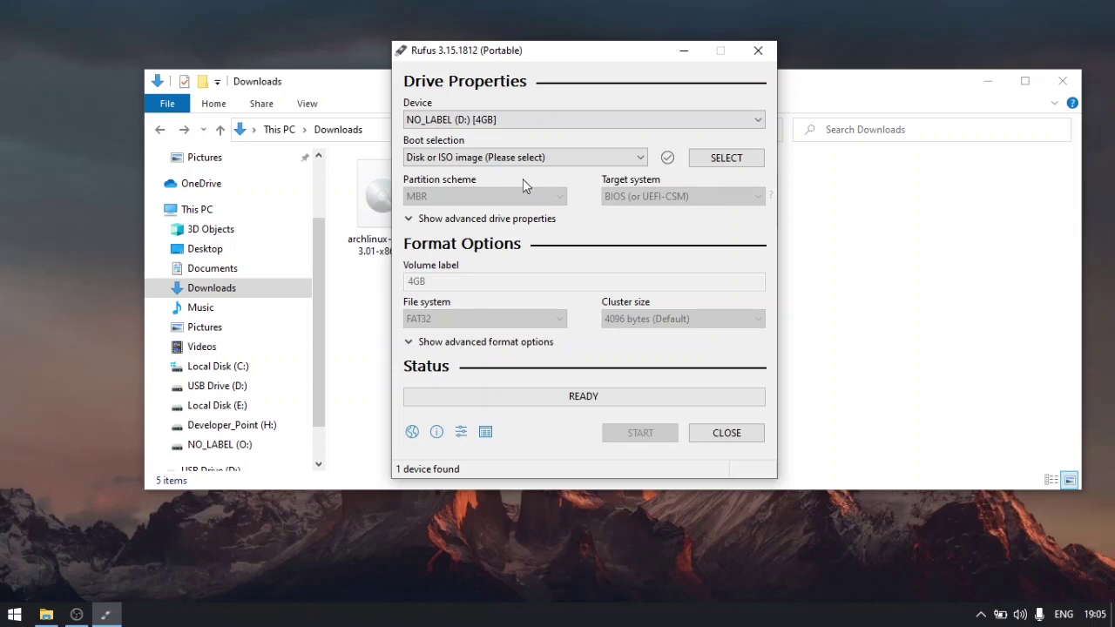
Step: Load archlinux-2021.03.01-x86_64 from the Downloads folder as the boot image
{"action": "left_click_drag", "start_coordinate": [456, 51], "coordinate": [730, 69]}
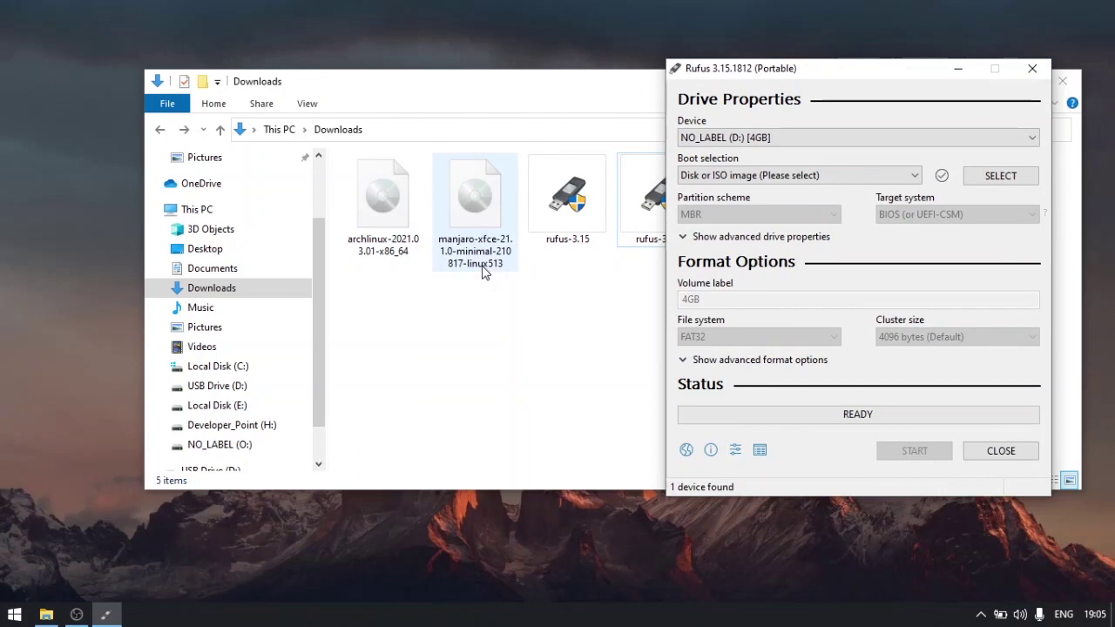
{"action": "left_click_drag", "start_coordinate": [810, 79], "coordinate": [671, 99]}
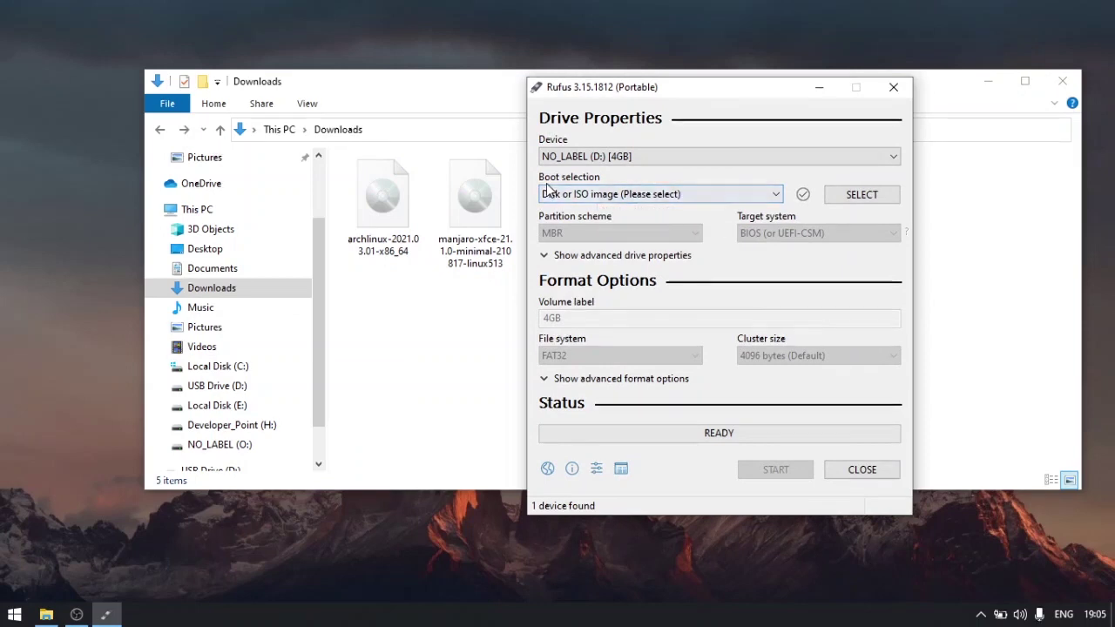
{"action": "left_click", "coordinate": [861, 198]}
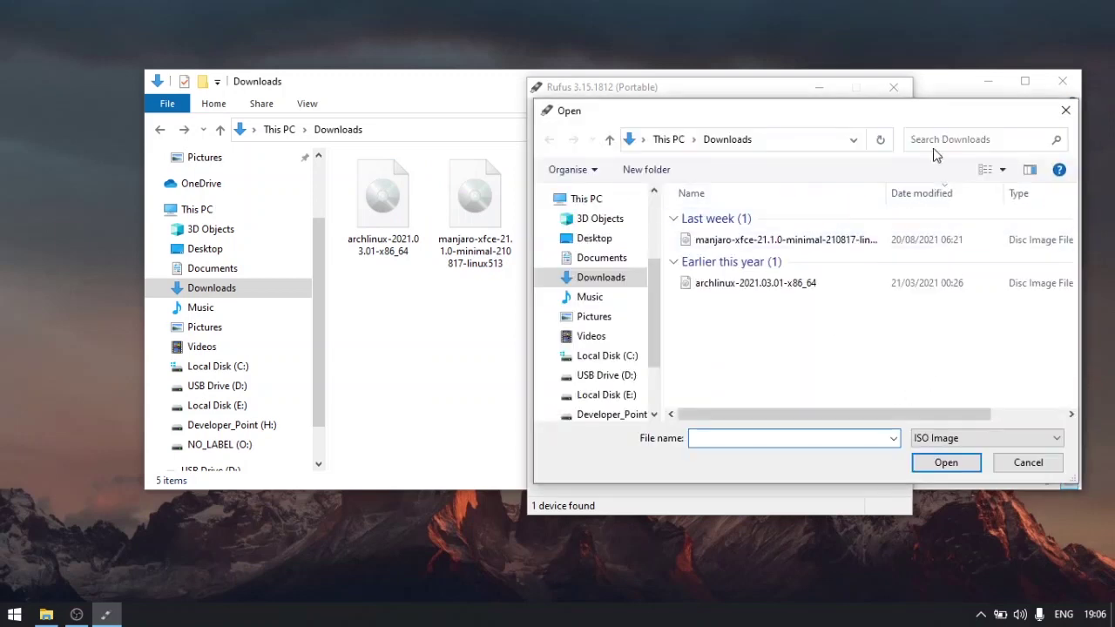
{"action": "left_click_drag", "start_coordinate": [871, 121], "coordinate": [827, 98]}
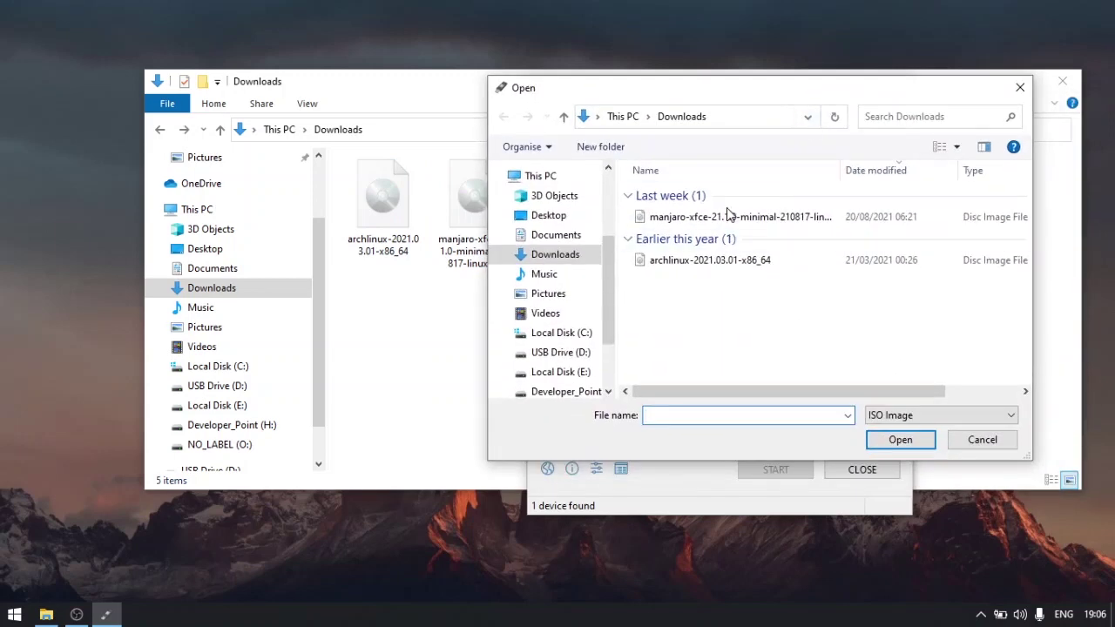
{"action": "left_click", "coordinate": [707, 269]}
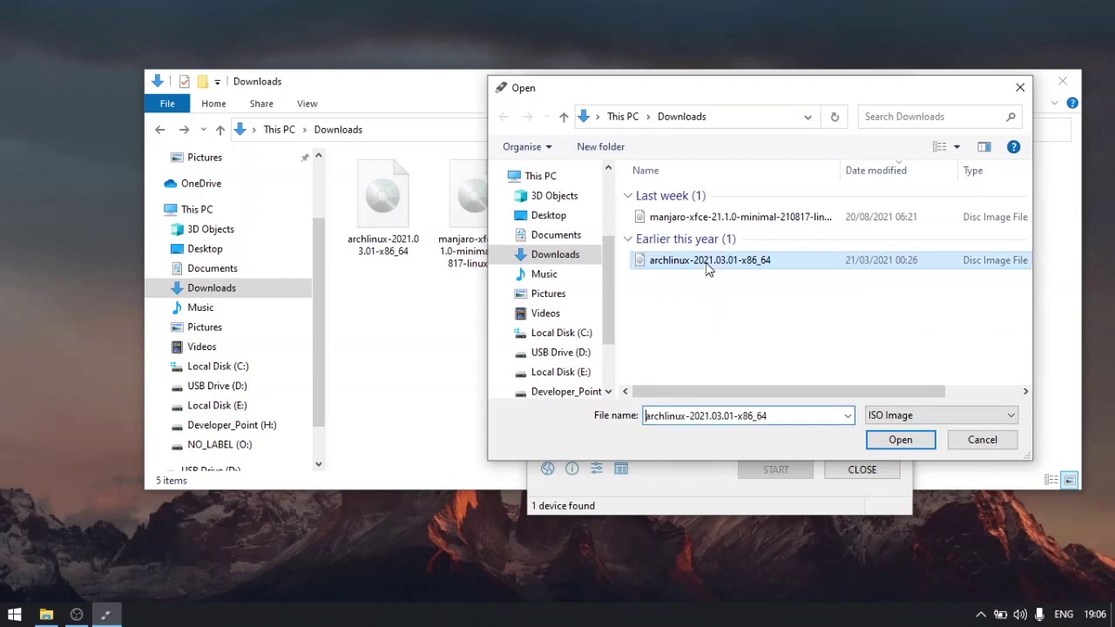
{"action": "left_click", "coordinate": [898, 441]}
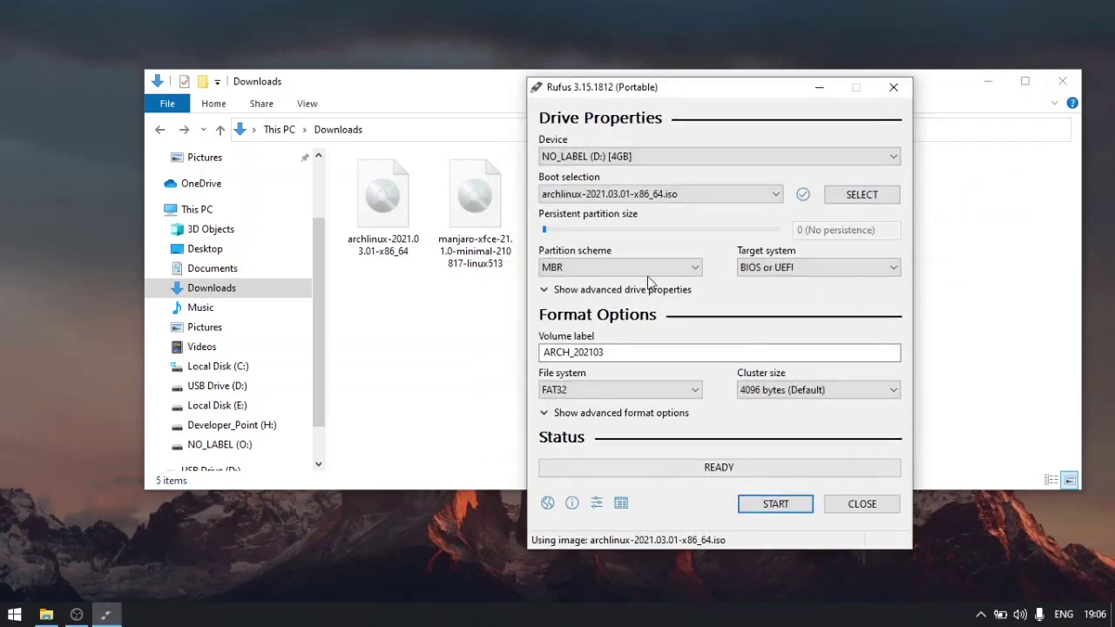
Step: Try the GPT partition scheme and check its UEFI (non CSM) target system option
{"action": "left_click_drag", "start_coordinate": [714, 91], "coordinate": [674, 83]}
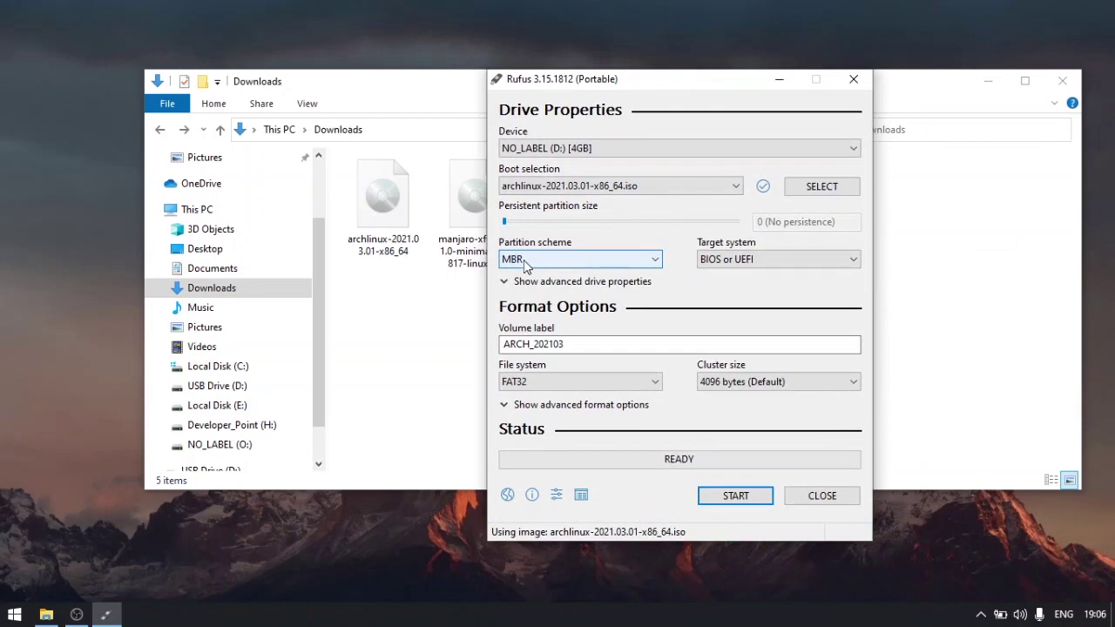
{"action": "left_click", "coordinate": [745, 262]}
{"action": "left_click", "coordinate": [740, 268]}
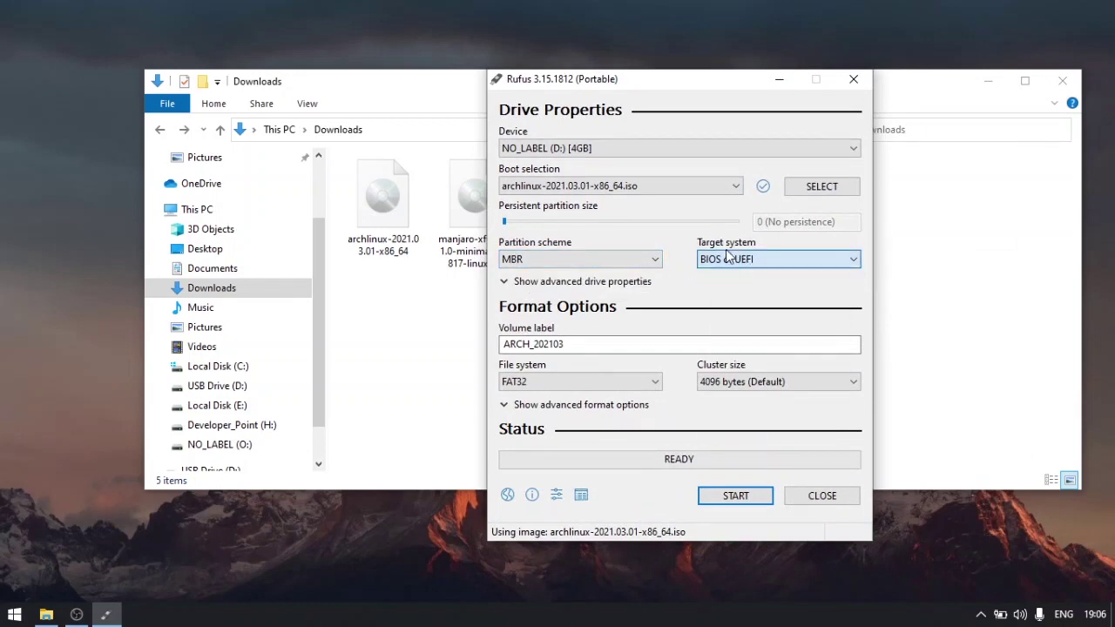
{"action": "left_click", "coordinate": [620, 257]}
{"action": "left_click", "coordinate": [559, 289]}
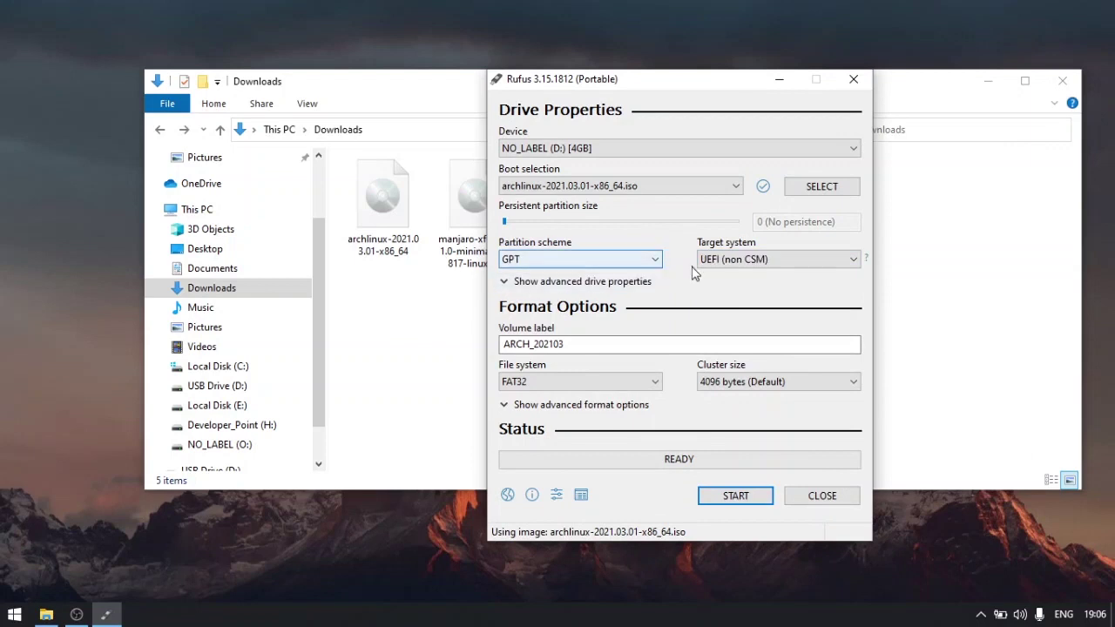
{"action": "left_click", "coordinate": [730, 261]}
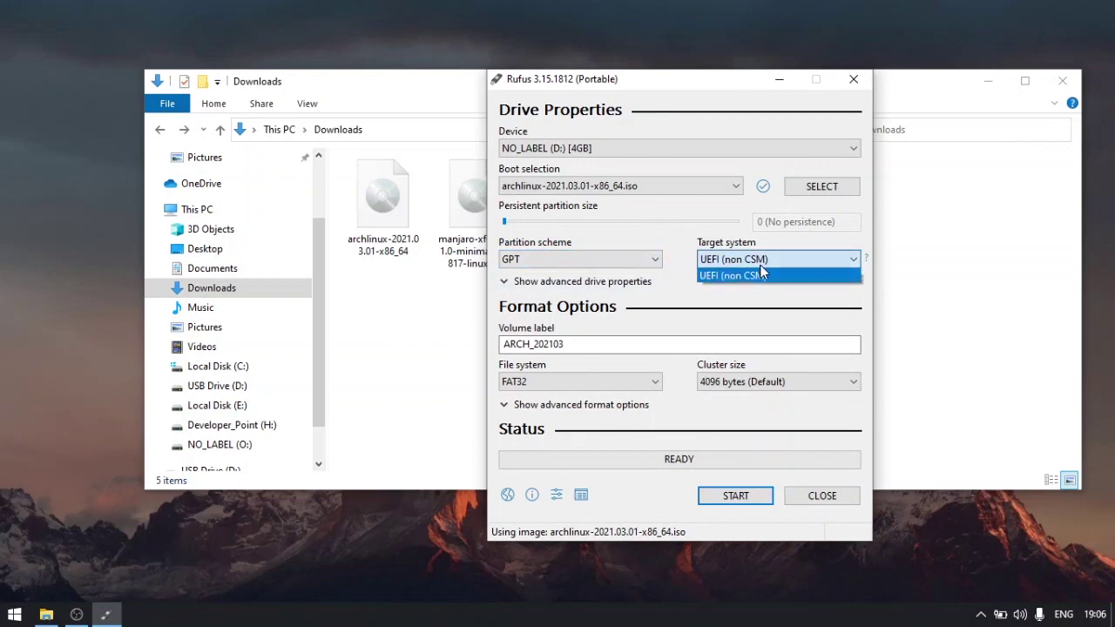
{"action": "left_click", "coordinate": [696, 244]}
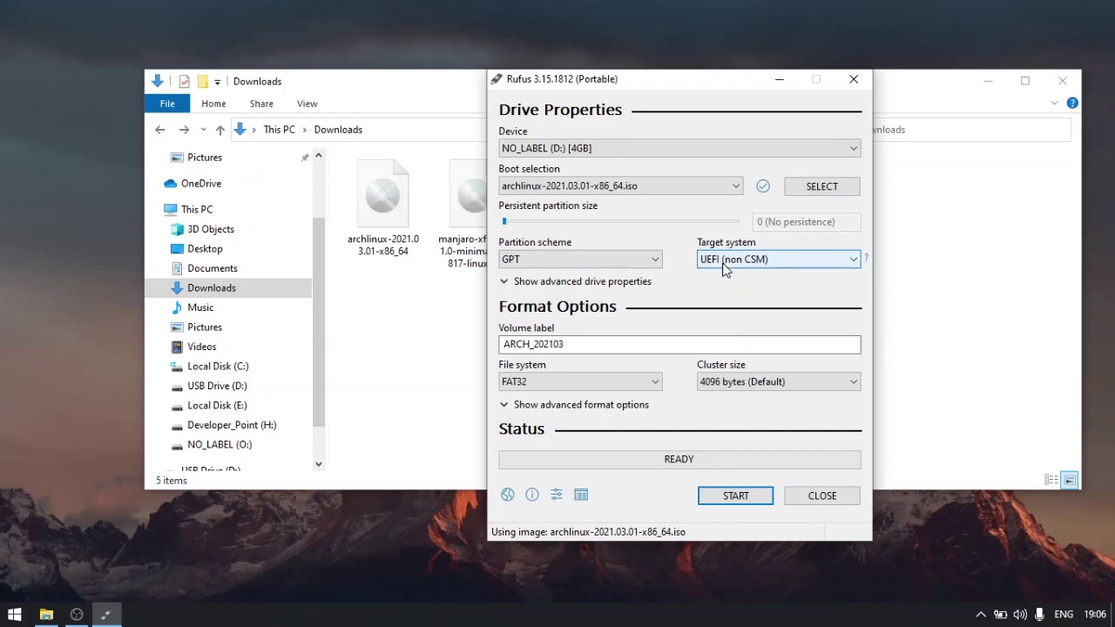
Step: Set the partition scheme to MBR with BIOS or UEFI as the target system
{"action": "left_click", "coordinate": [566, 260]}
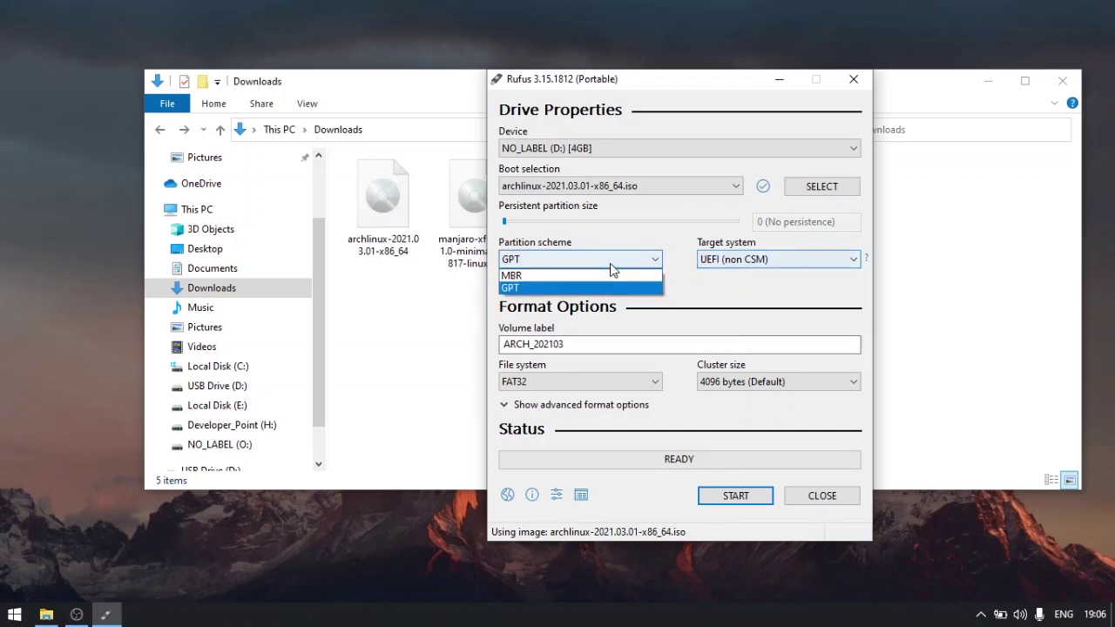
{"action": "left_click", "coordinate": [563, 276]}
{"action": "left_click", "coordinate": [736, 259]}
{"action": "left_click", "coordinate": [749, 261]}
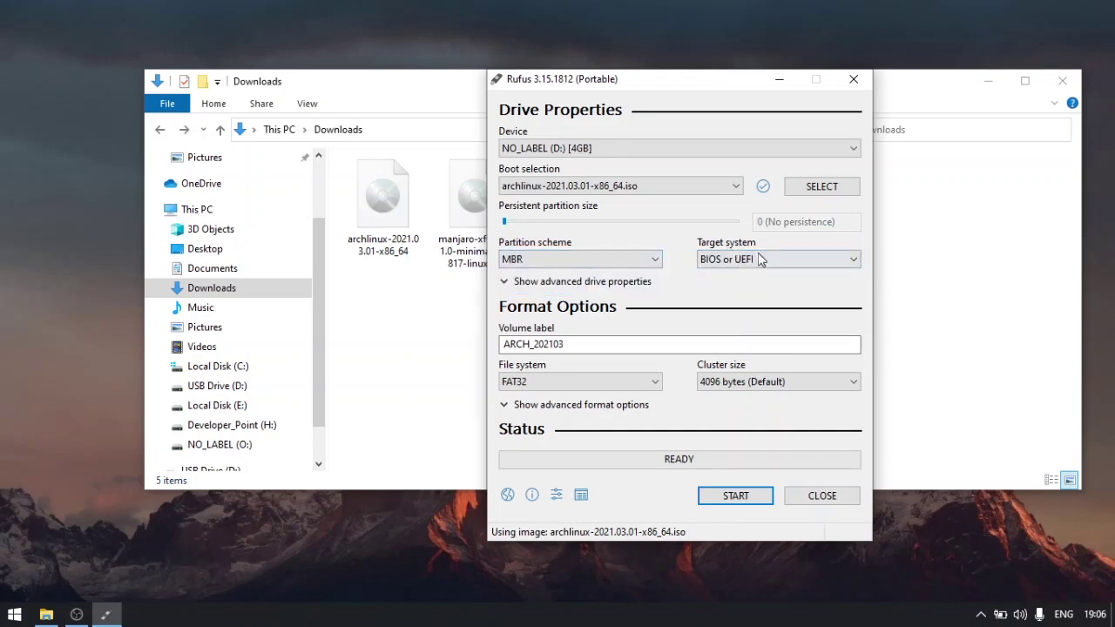
Step: Examine the file system choices and the advanced format options, leaving FAT32 selected
{"action": "left_click", "coordinate": [620, 387]}
{"action": "left_click", "coordinate": [628, 374]}
{"action": "left_click", "coordinate": [575, 389]}
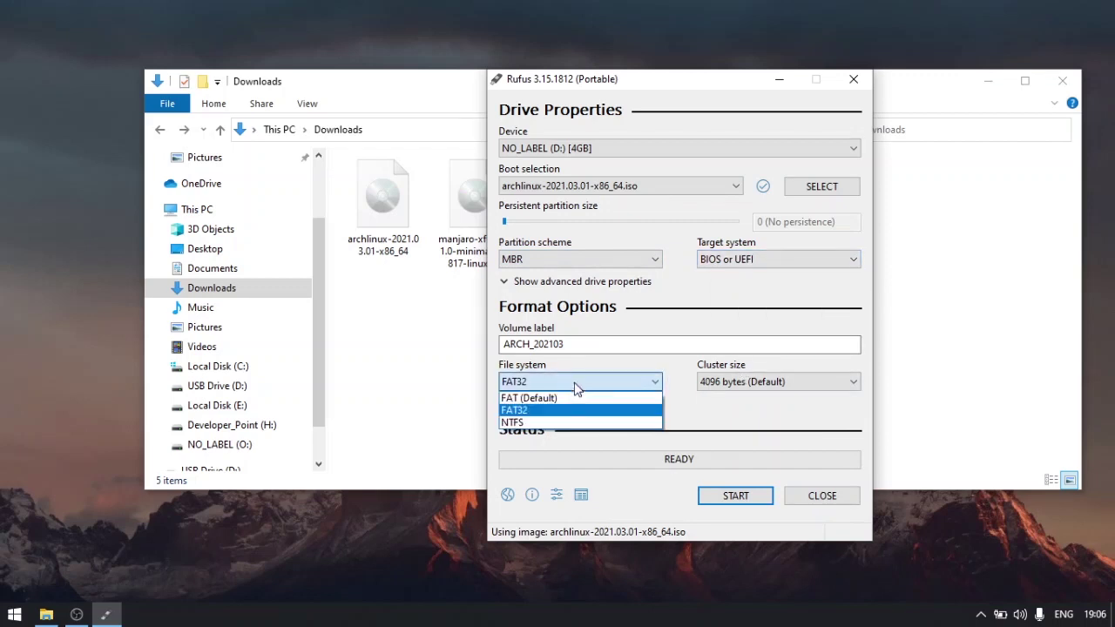
{"action": "left_click", "coordinate": [789, 409]}
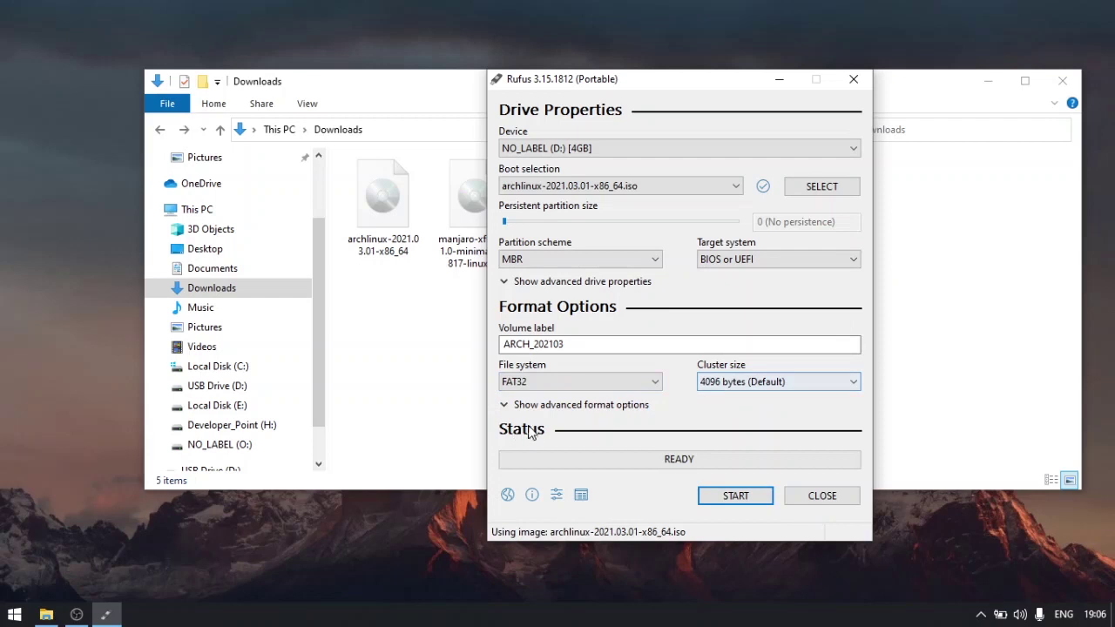
{"action": "left_click", "coordinate": [609, 408]}
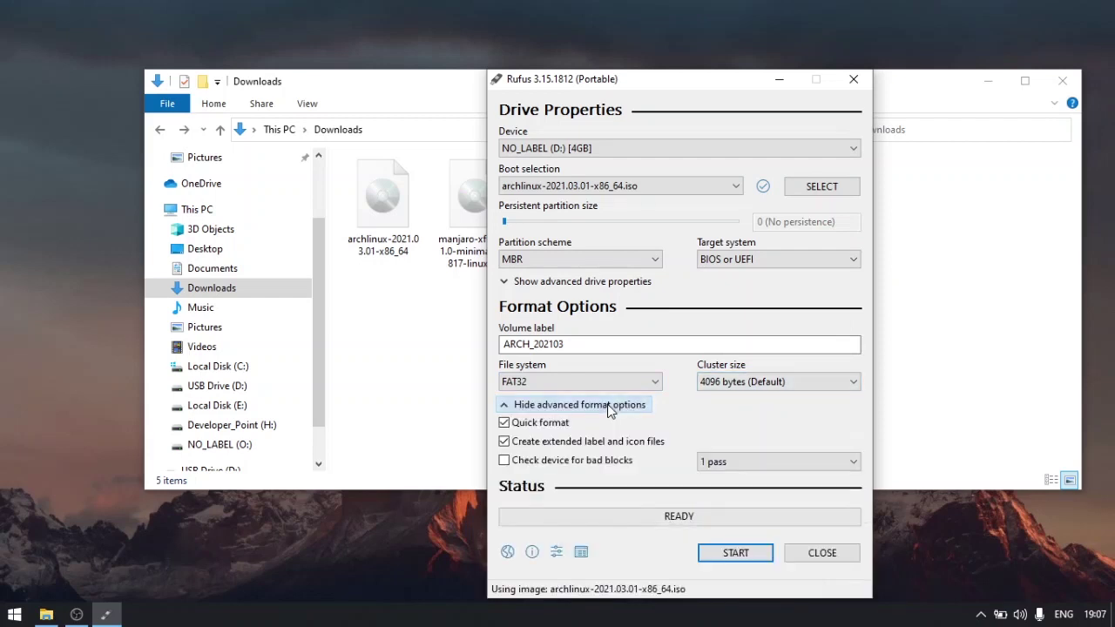
{"action": "left_click", "coordinate": [610, 408]}
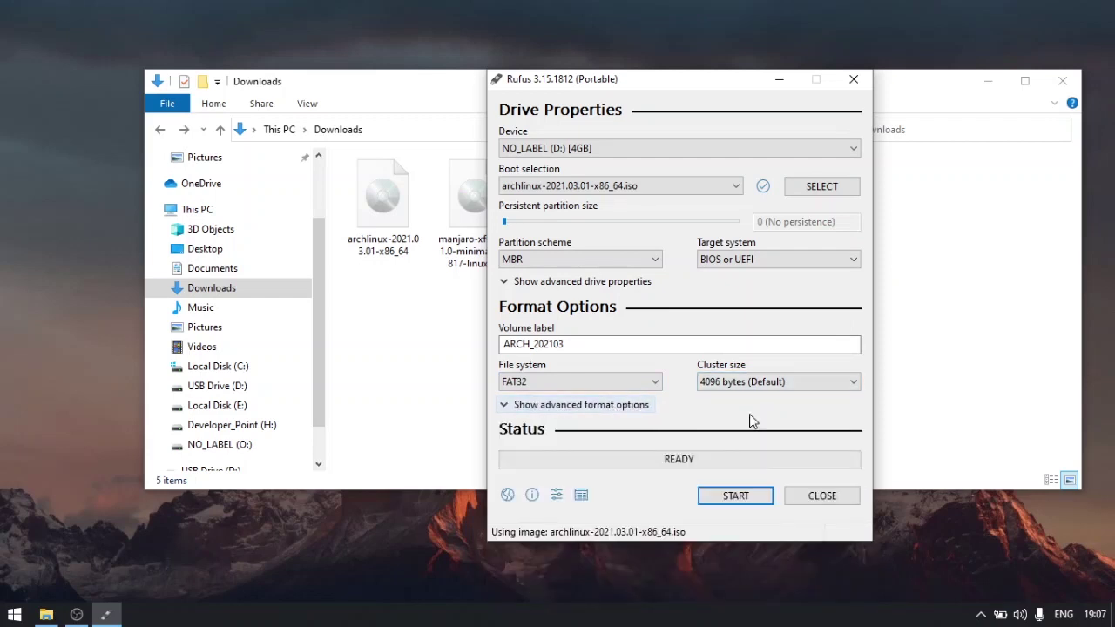
Step: Start writing the Arch Linux image to the USB drive using ISO Image mode
{"action": "left_click", "coordinate": [728, 496]}
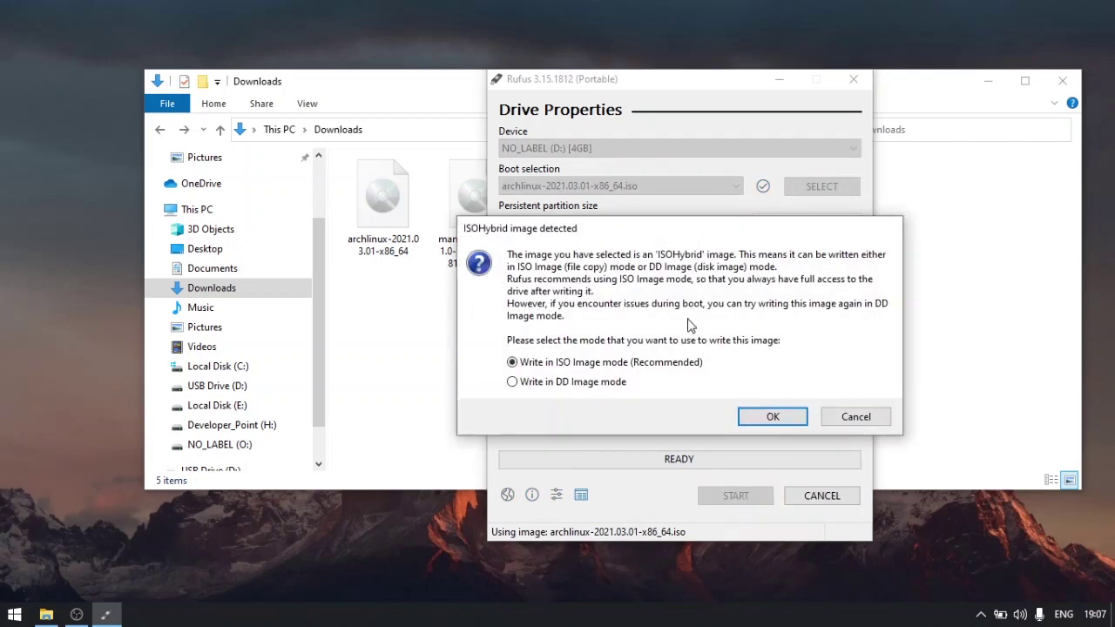
{"action": "left_click_drag", "start_coordinate": [727, 237], "coordinate": [640, 205]}
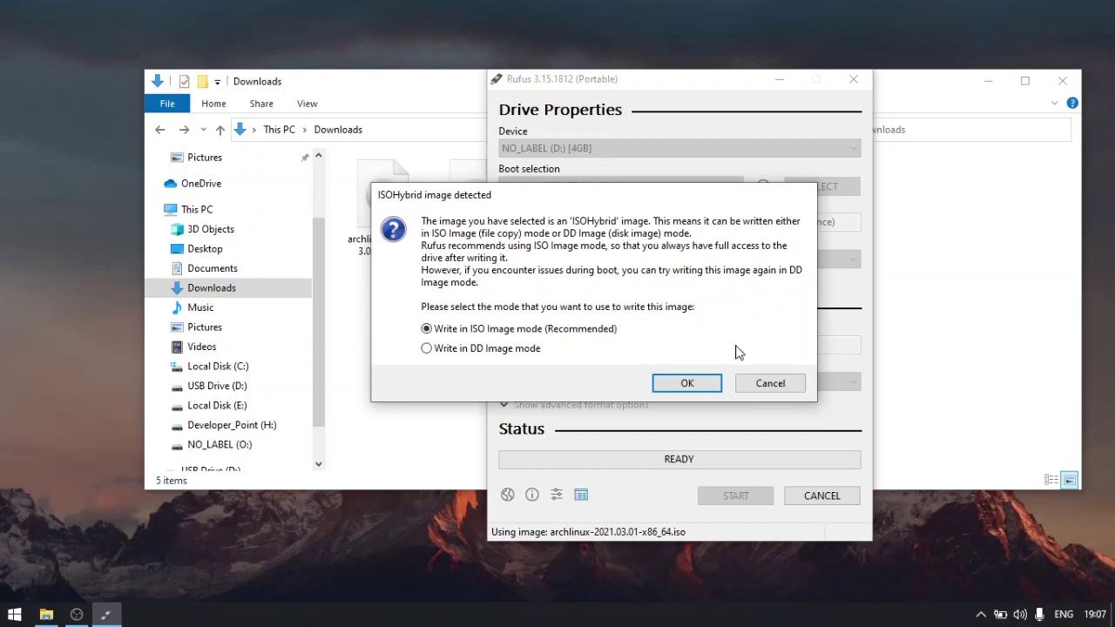
{"action": "left_click", "coordinate": [687, 383]}
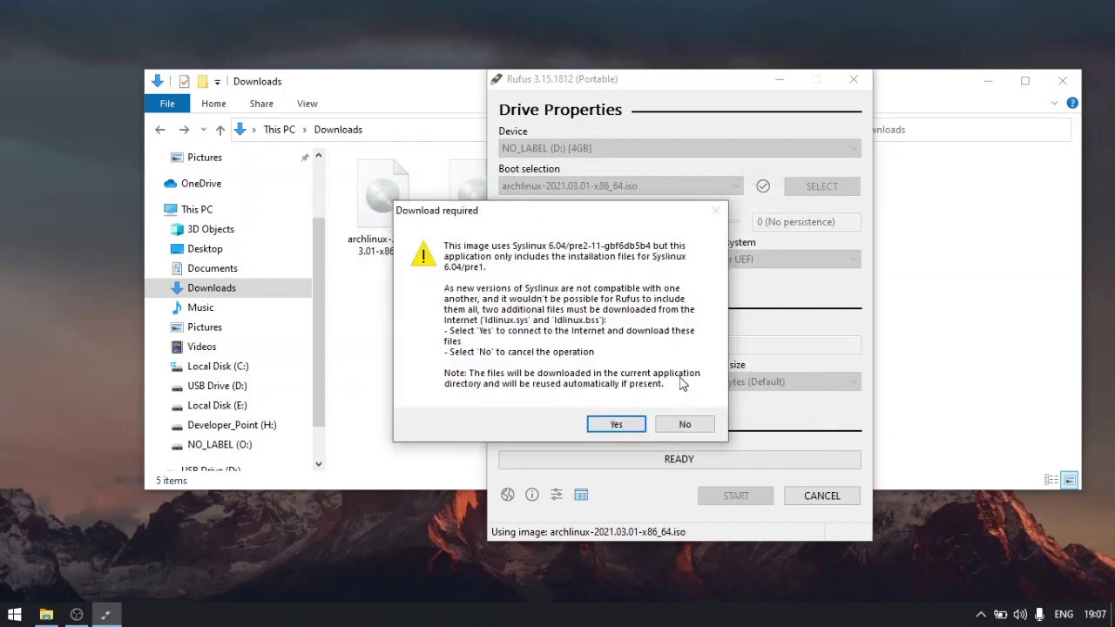
Step: Accept the download of the additional Syslinux files and approve erasing all data on NO_LABEL (D:)
{"action": "left_click_drag", "start_coordinate": [550, 222], "coordinate": [653, 174]}
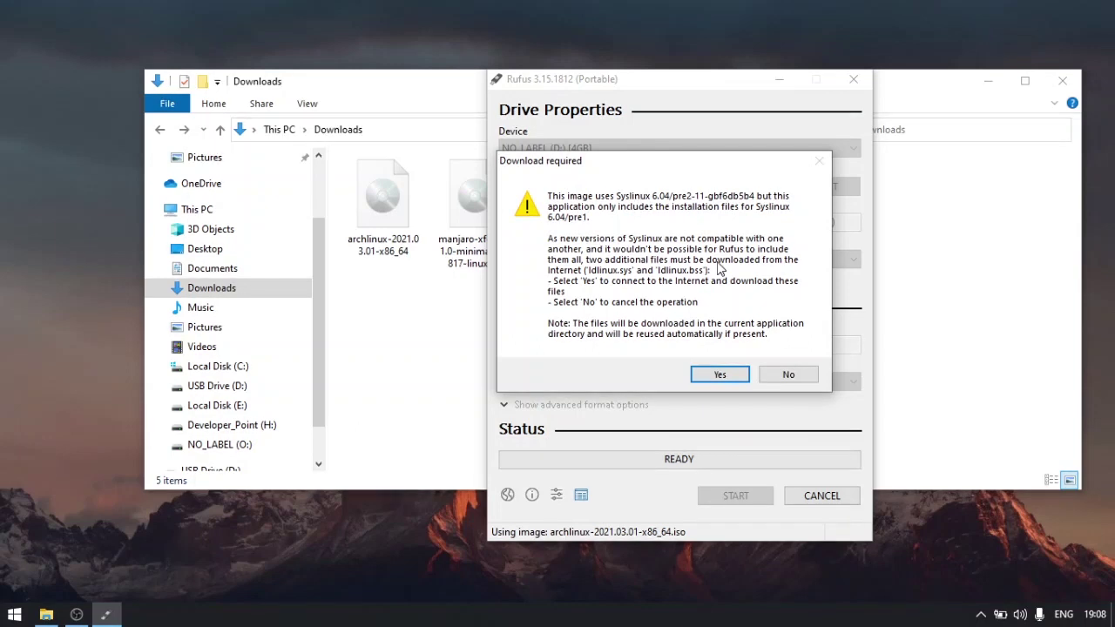
{"action": "left_click", "coordinate": [720, 374]}
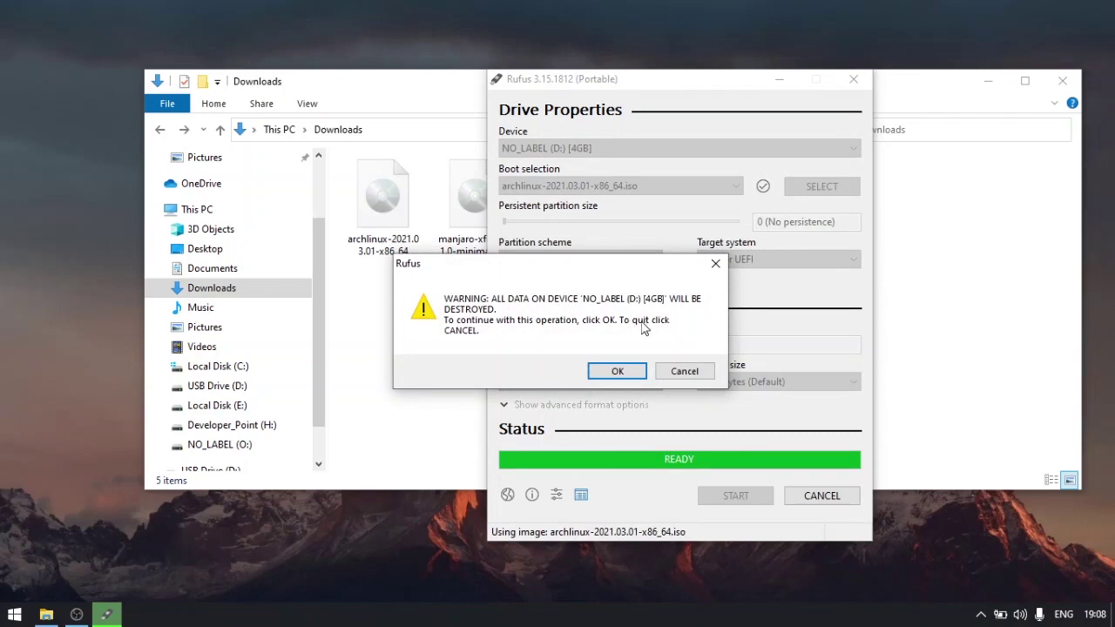
{"action": "left_click", "coordinate": [627, 369]}
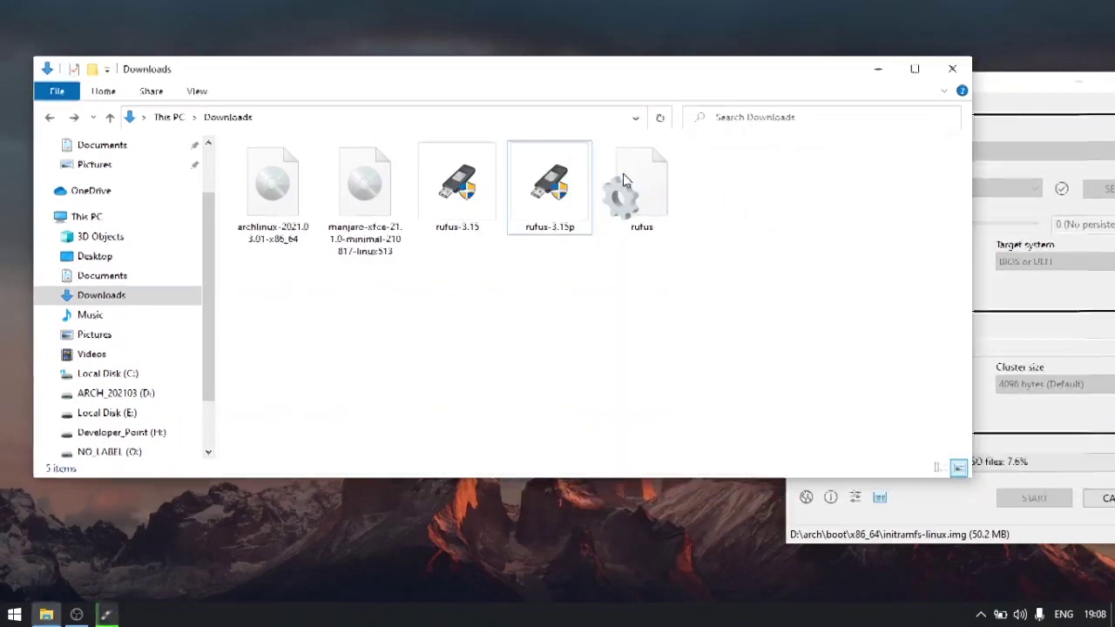
{"action": "left_click_drag", "start_coordinate": [1002, 92], "coordinate": [719, 80]}
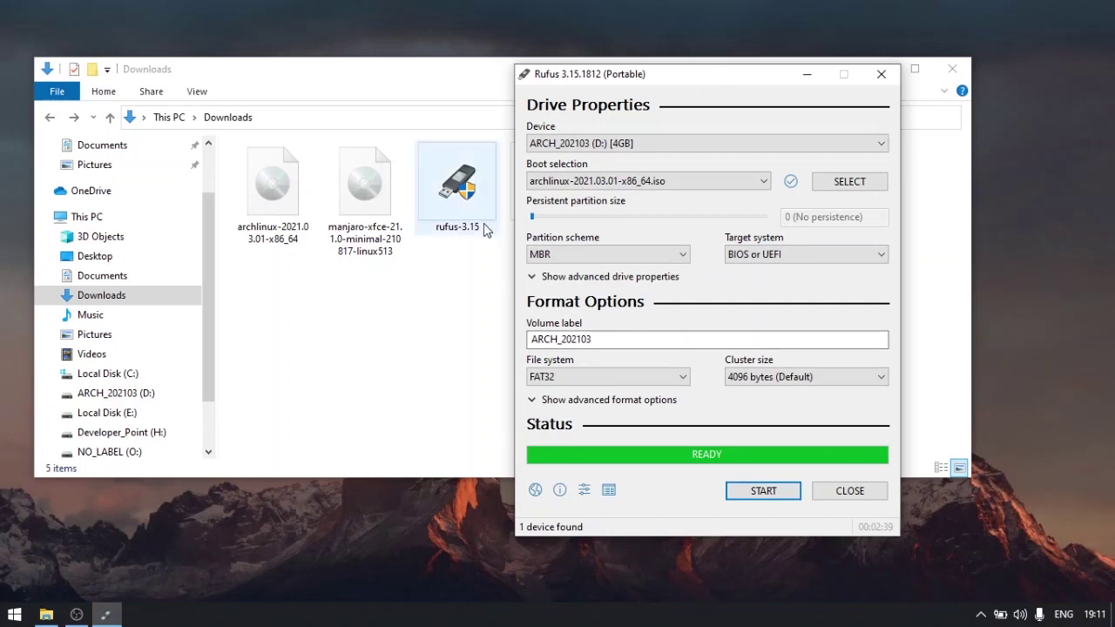
Step: Open the ARCH_202103 (D:) drive in File Explorer and examine the files written to it
{"action": "scroll", "coordinate": [208, 380], "scroll_direction": "down", "scroll_amount": 1}
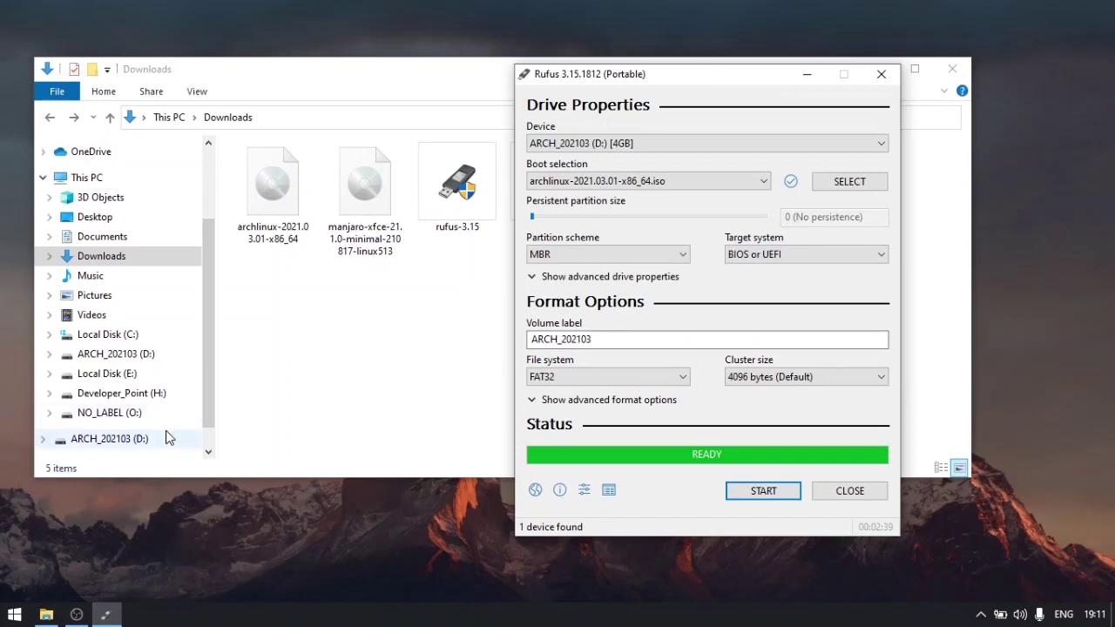
{"action": "scroll", "coordinate": [167, 437], "scroll_direction": "down", "scroll_amount": 1}
{"action": "left_click", "coordinate": [124, 415]}
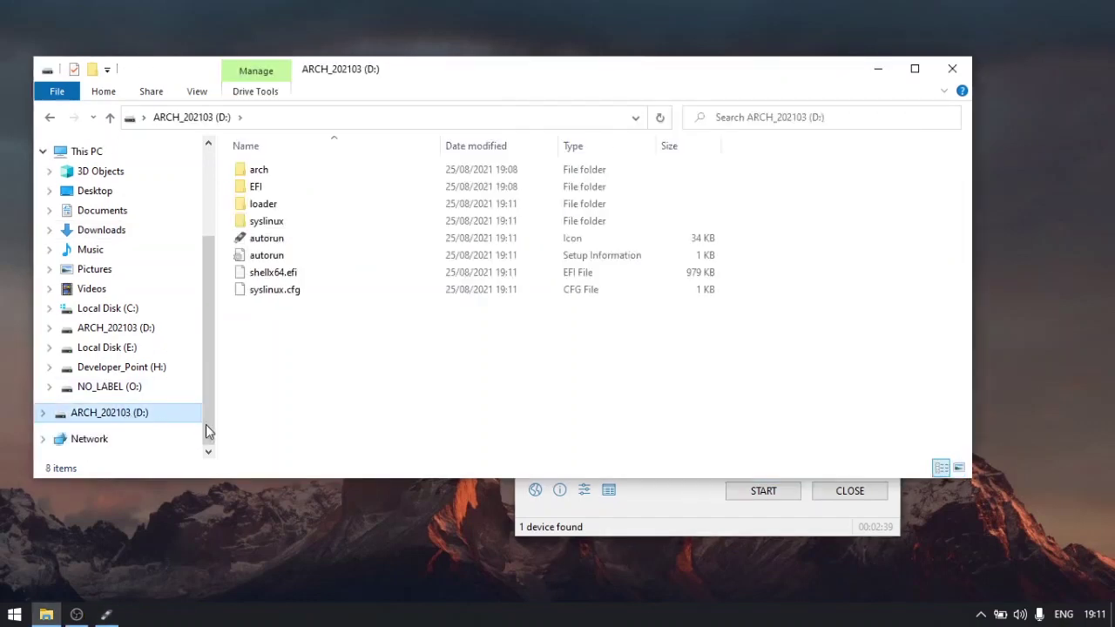
{"action": "left_click_drag", "start_coordinate": [747, 393], "coordinate": [271, 387]}
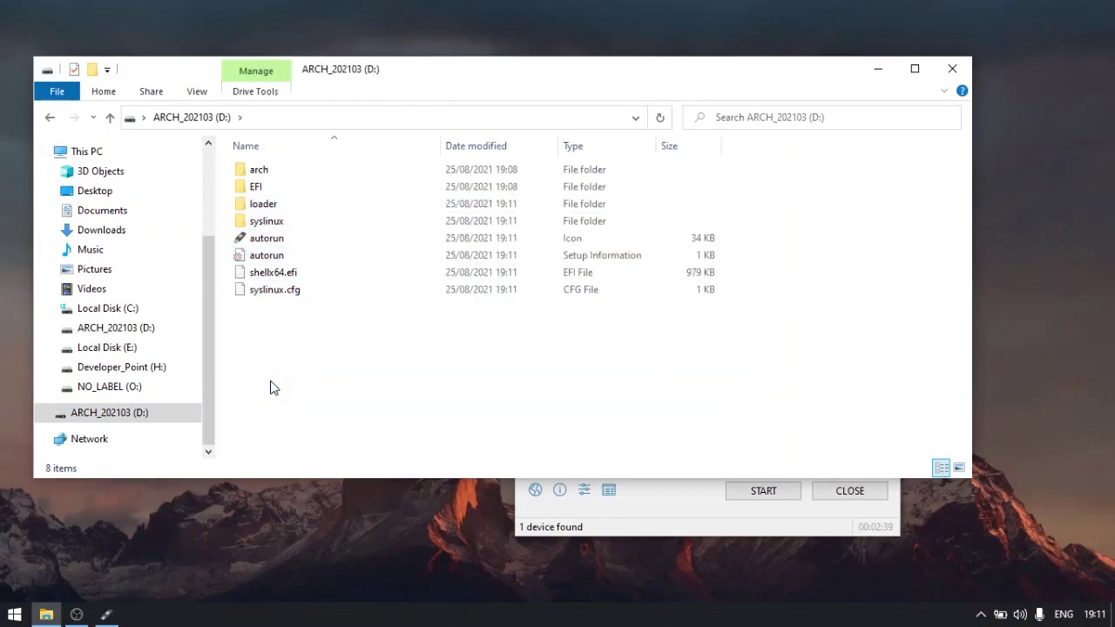
Step: Examine the contents of the drive's syslinux folder, and close the File Explorer window
{"action": "double_click", "coordinate": [268, 223]}
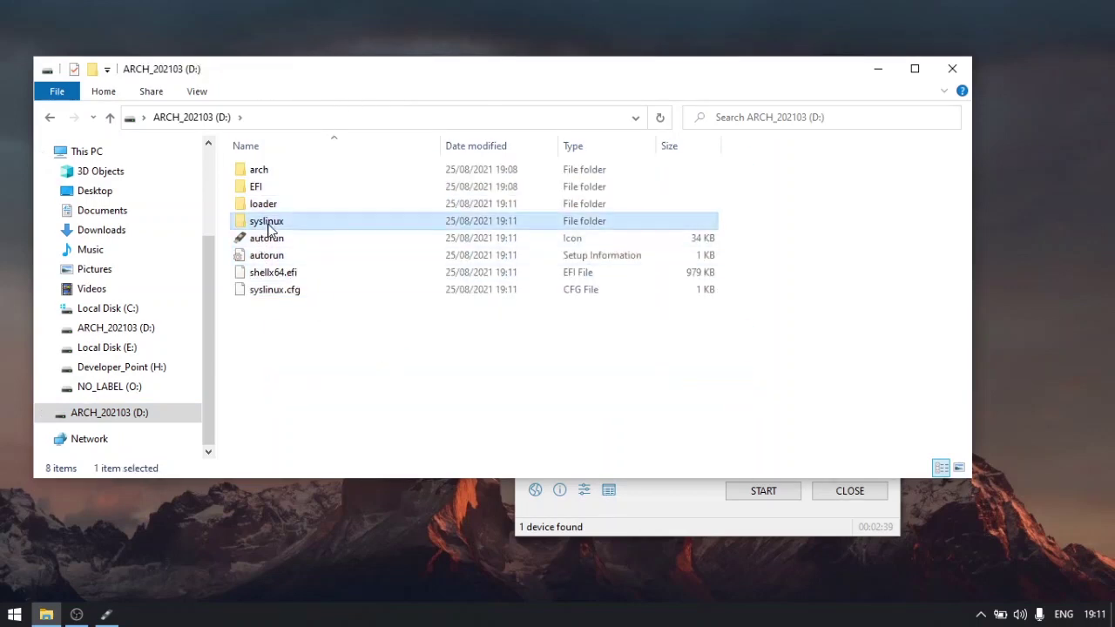
{"action": "scroll", "coordinate": [816, 304], "scroll_direction": "down", "scroll_amount": 18}
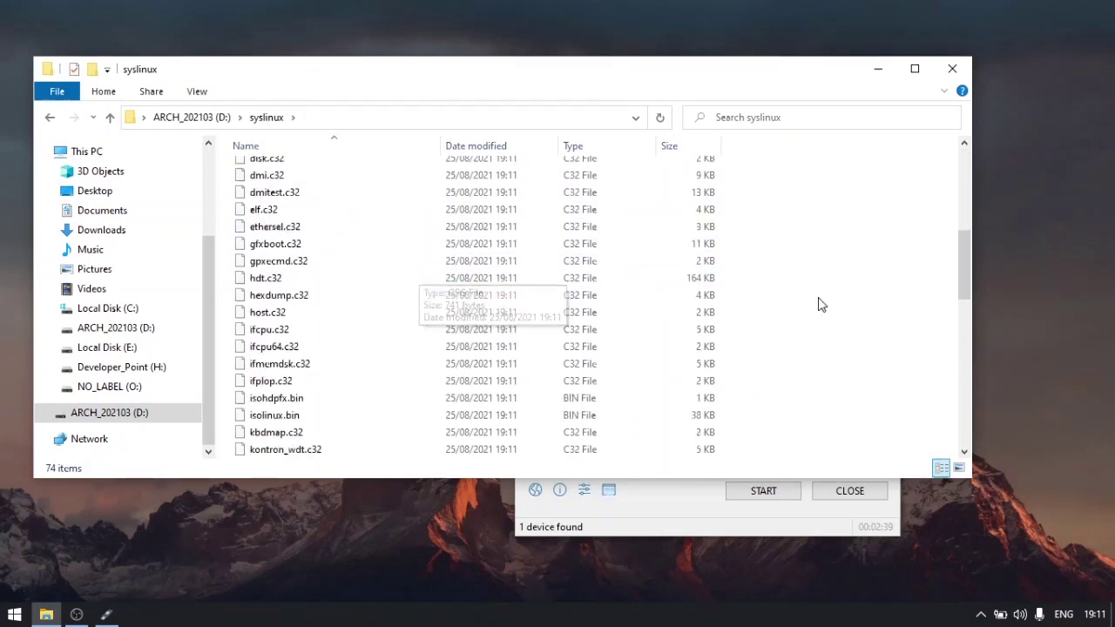
{"action": "scroll", "coordinate": [818, 305], "scroll_direction": "up", "scroll_amount": 18}
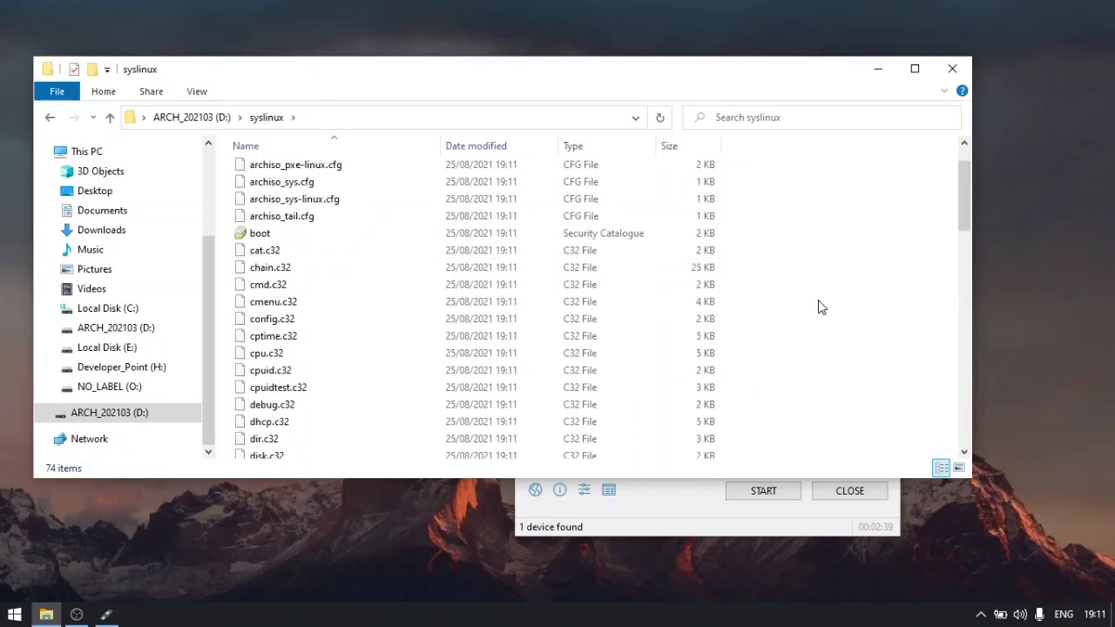
{"action": "left_click", "coordinate": [952, 69]}
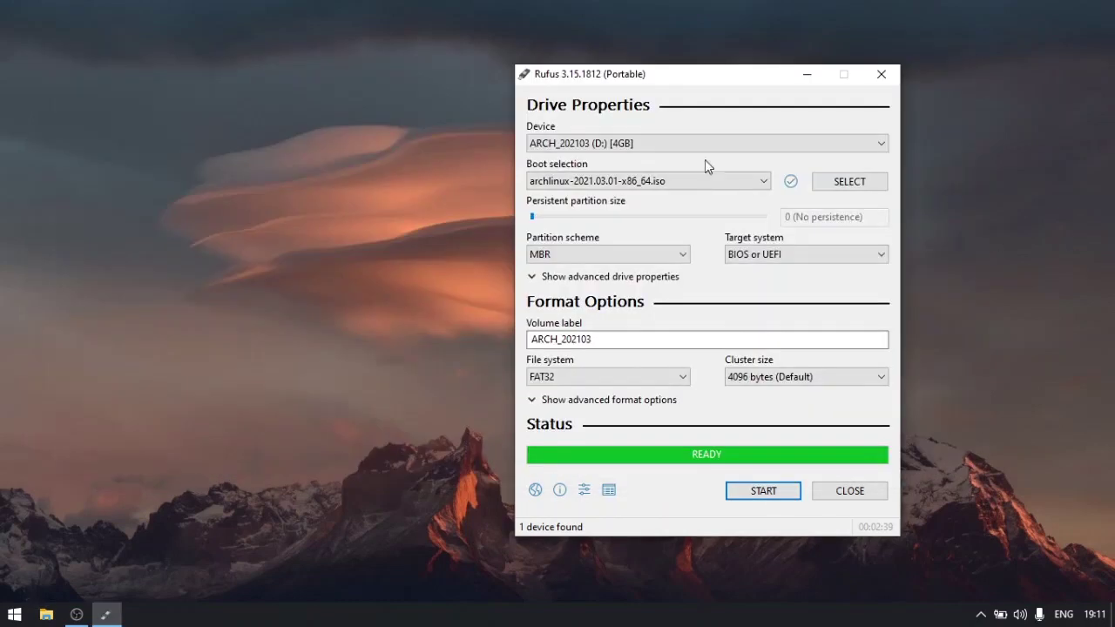
Step: Open the list of available USB devices in Rufus
{"action": "left_click", "coordinate": [683, 144]}
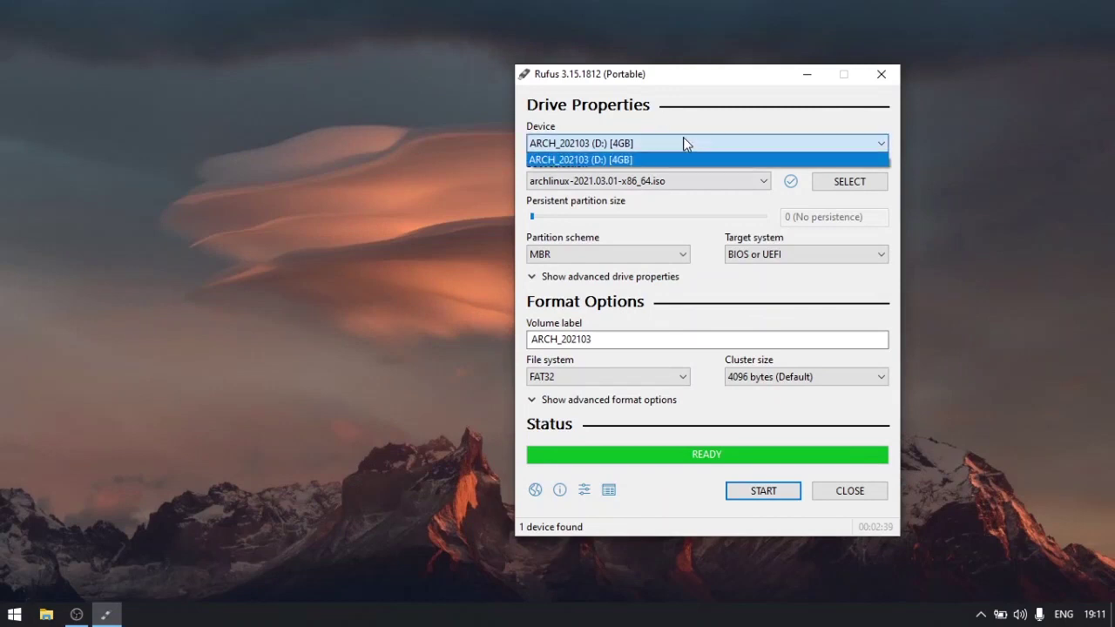